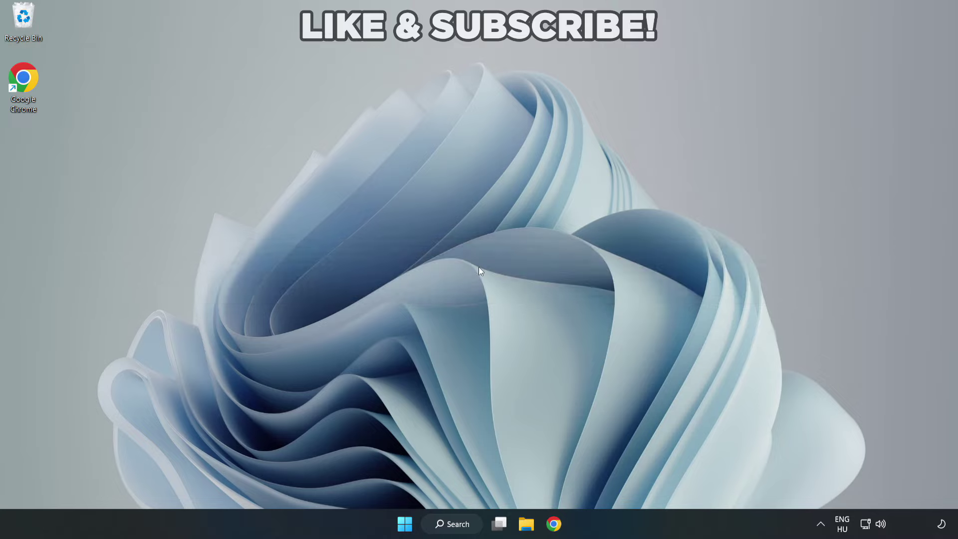
Step: Search Windows for 'device manager'
click(455, 523)
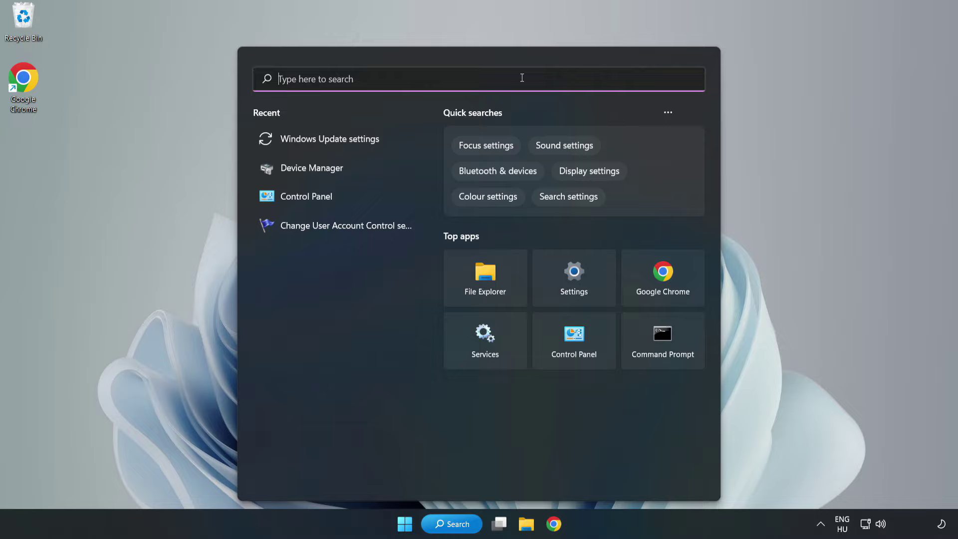
text(devic)
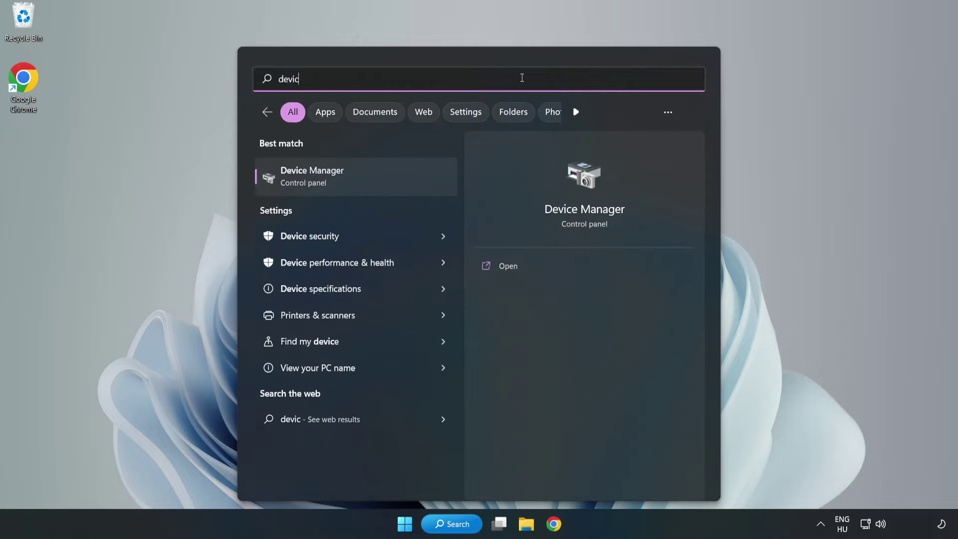
text(e manager)
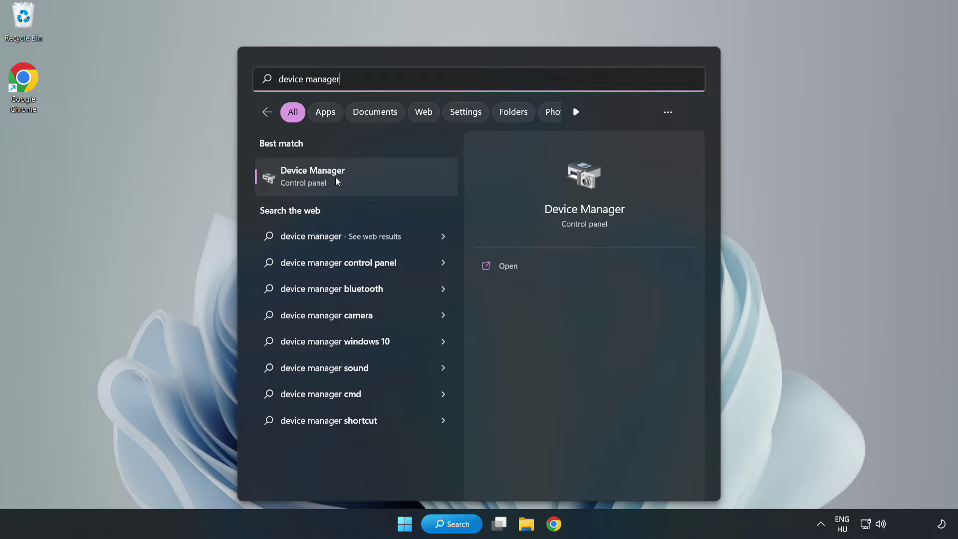
Step: Run an automatic driver search for the VMware SVGA 3D adapter, confirming the best driver is installed
click(356, 185)
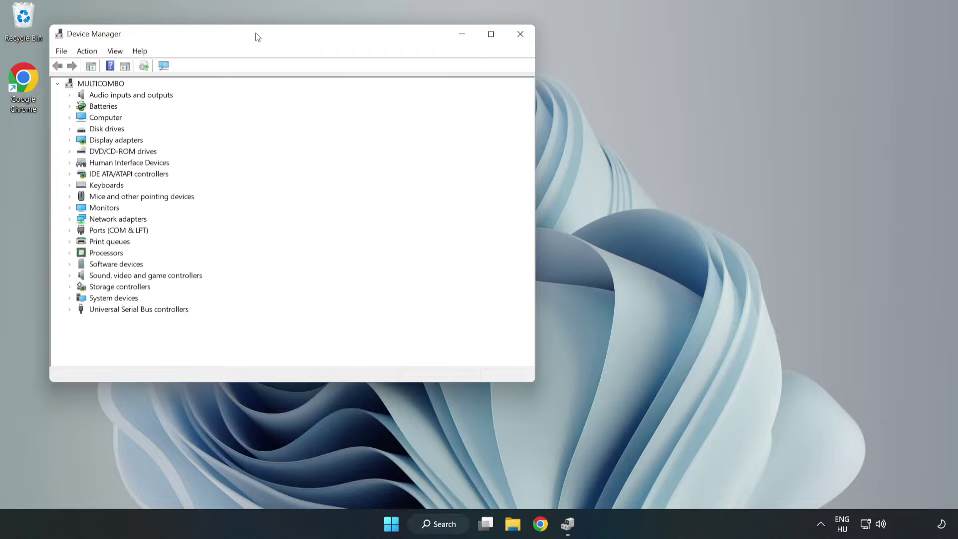
drag(256, 34, 426, 86)
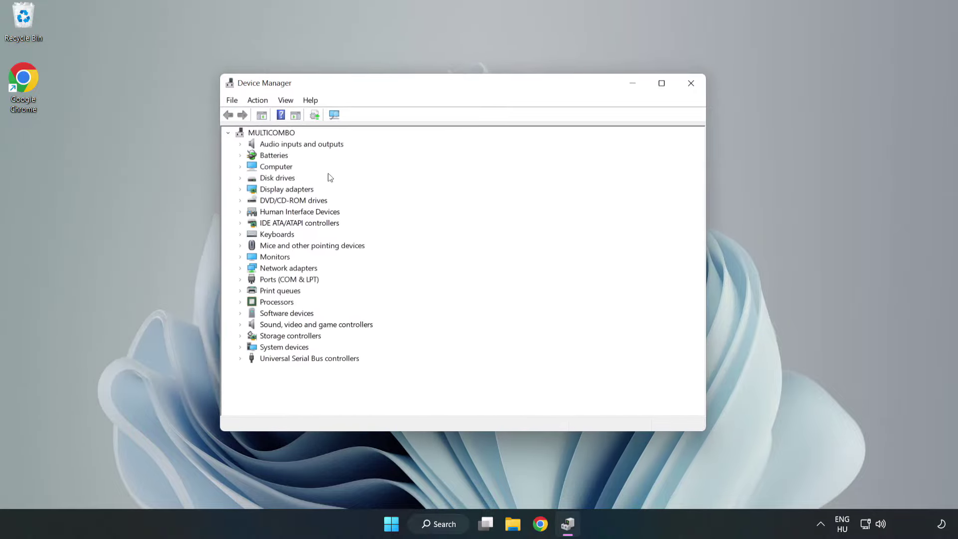
click(241, 192)
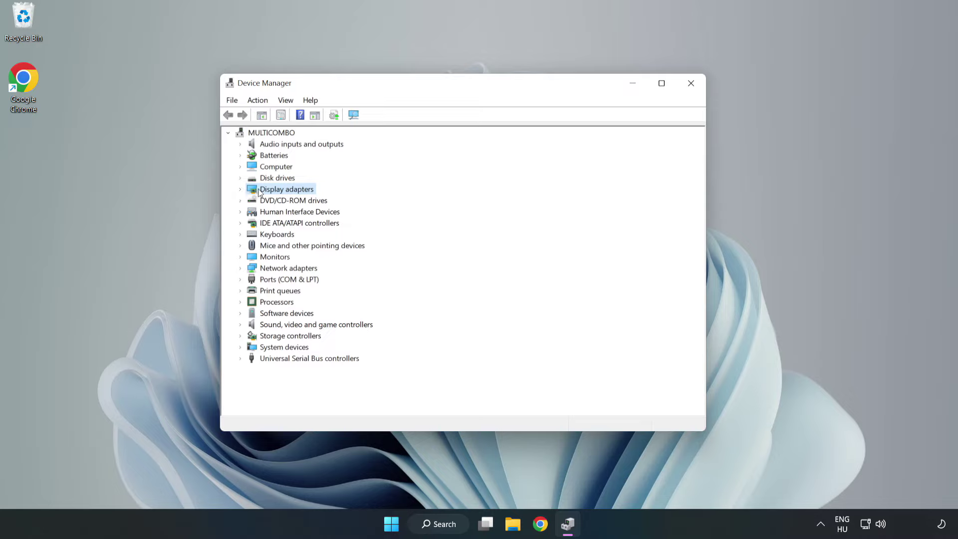
click(240, 189)
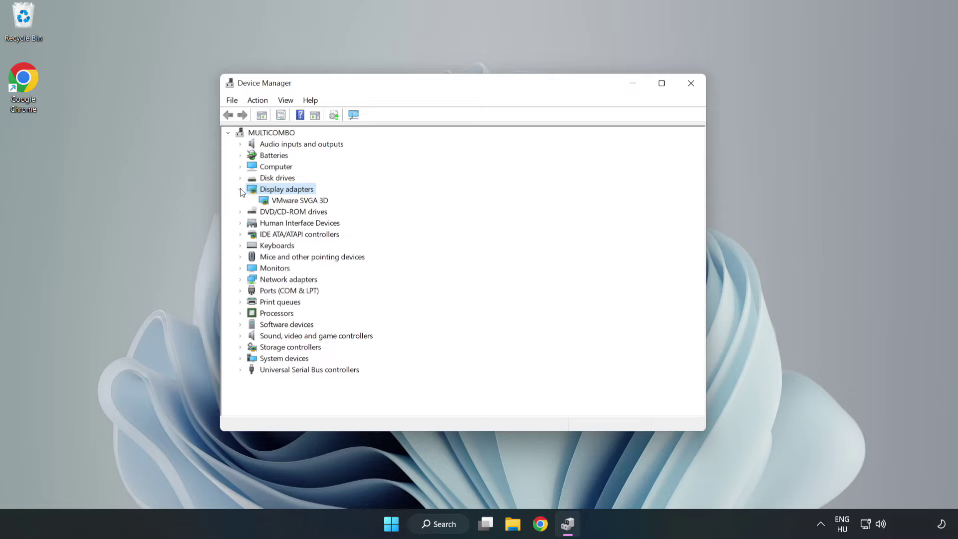
click(268, 202)
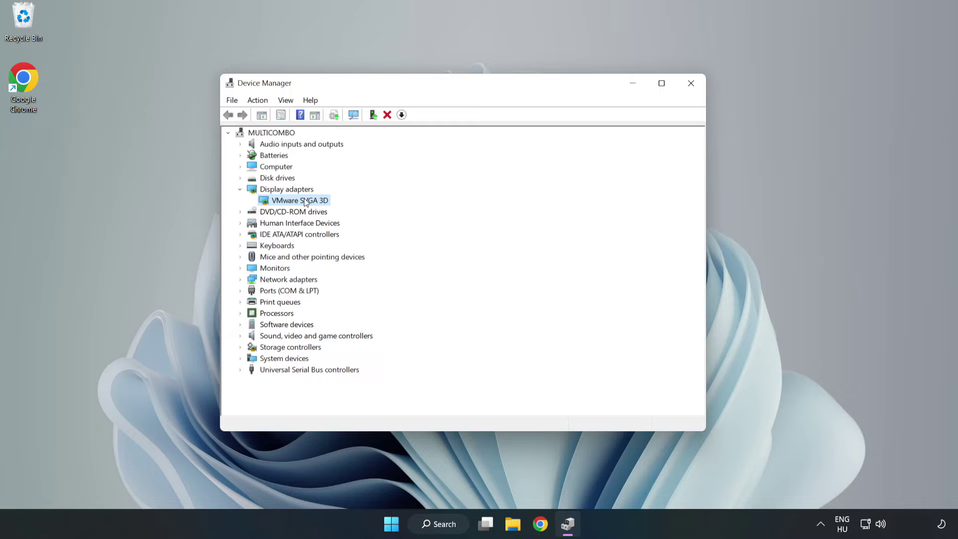
right_click(297, 205)
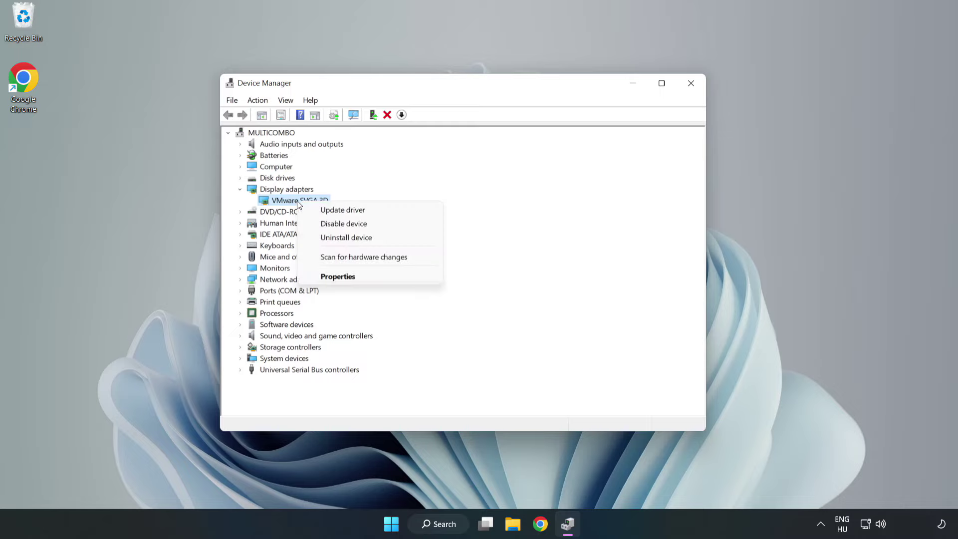
click(372, 214)
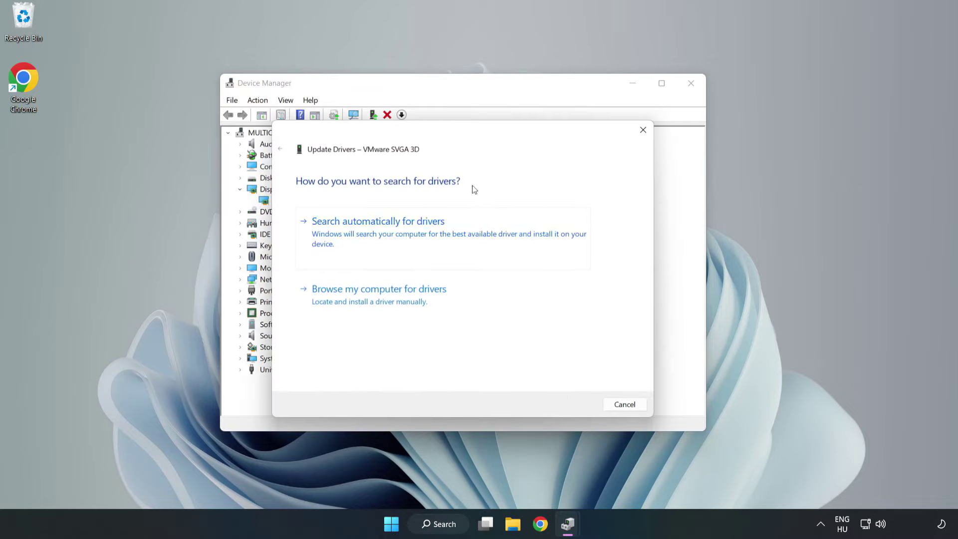
click(381, 233)
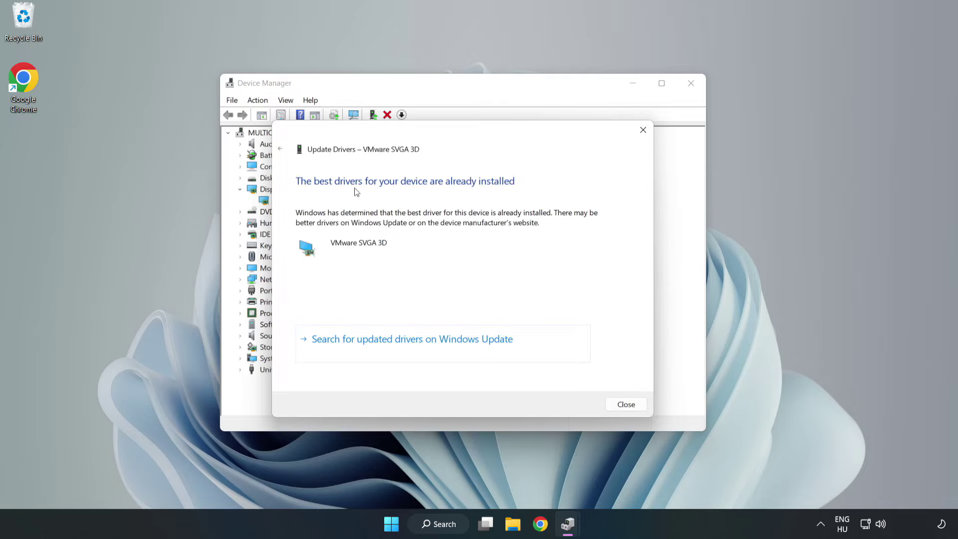
click(627, 405)
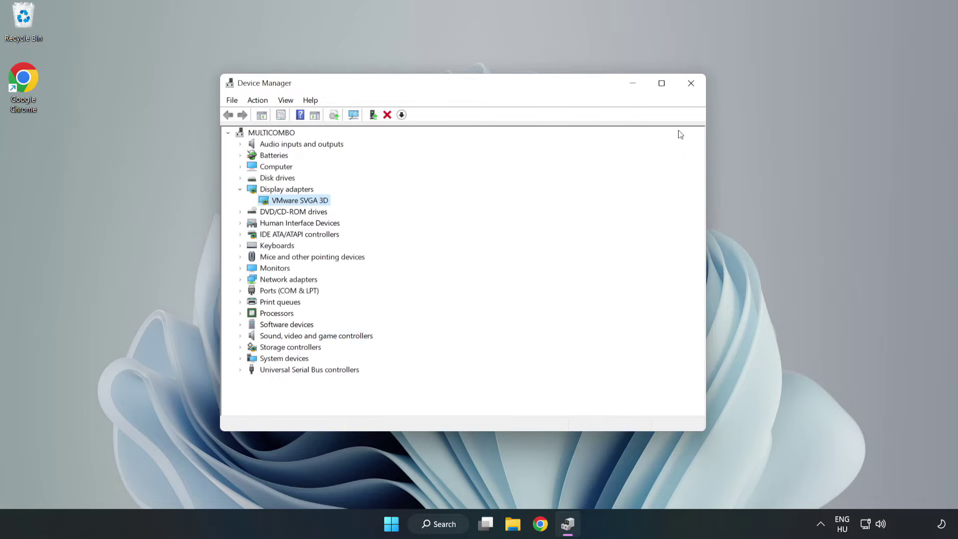
Step: Close Device Manager and open Windows Update settings through a search for 'updates'
click(691, 84)
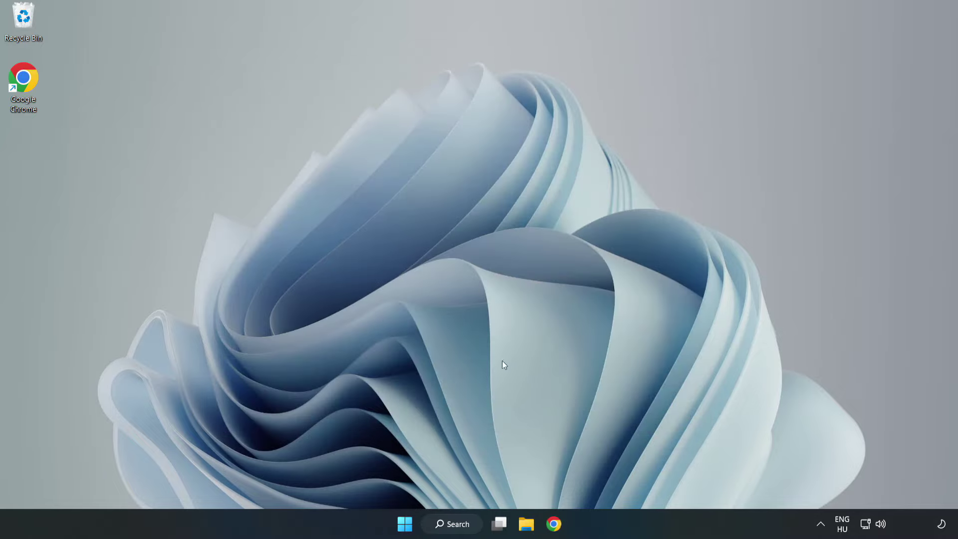
click(451, 524)
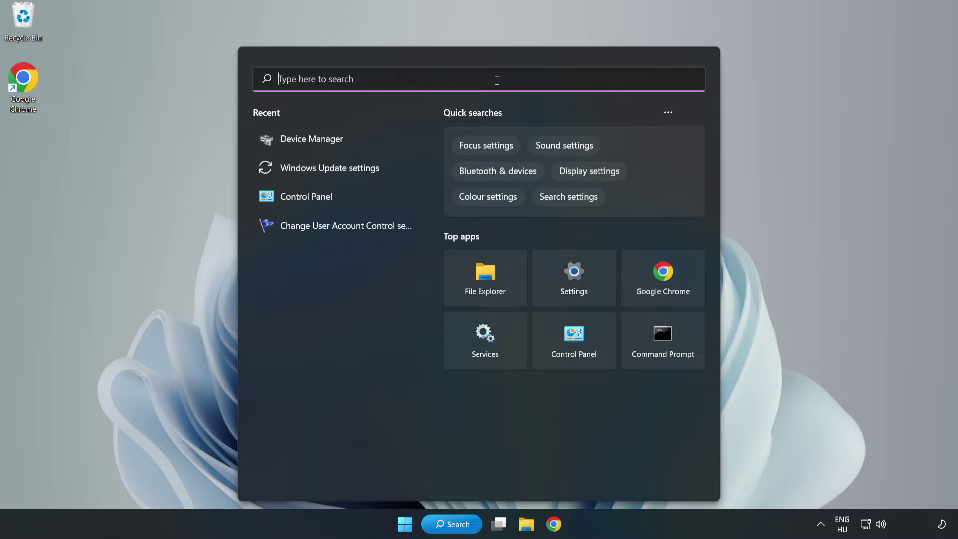
text(updates)
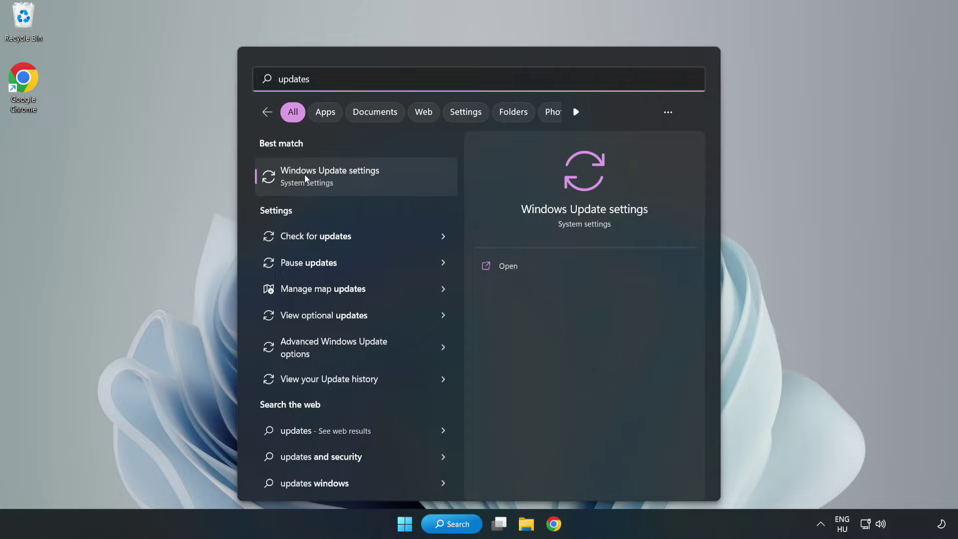
click(342, 182)
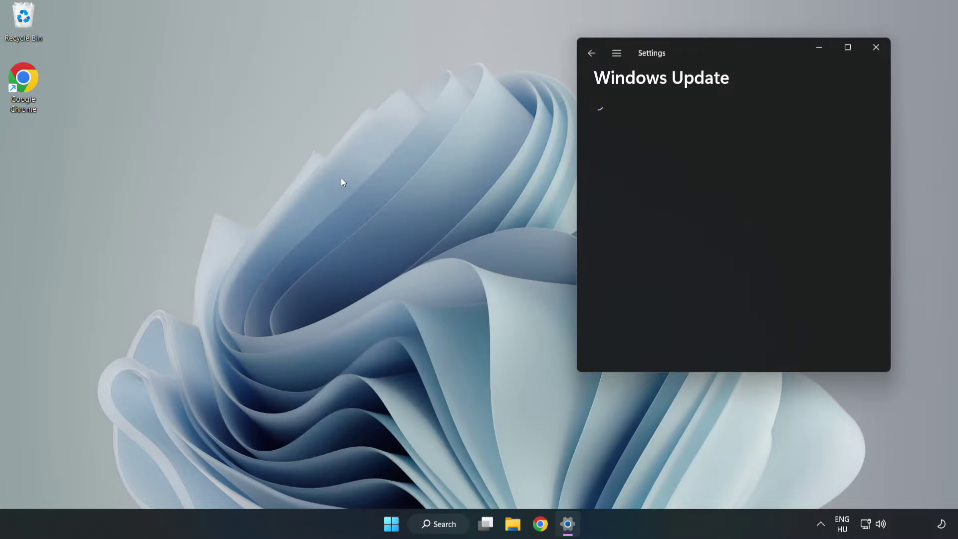
Step: Maximize the Settings window and check for new Windows updates
click(849, 45)
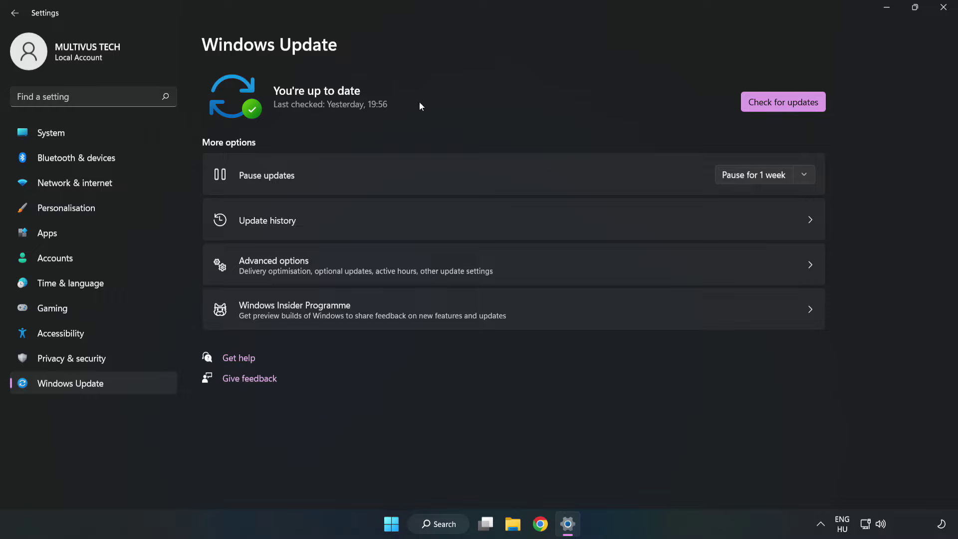
click(786, 104)
Step: Close Settings and bring up YOUR NOT WORKING GAME's options from the Steam Library home
click(943, 7)
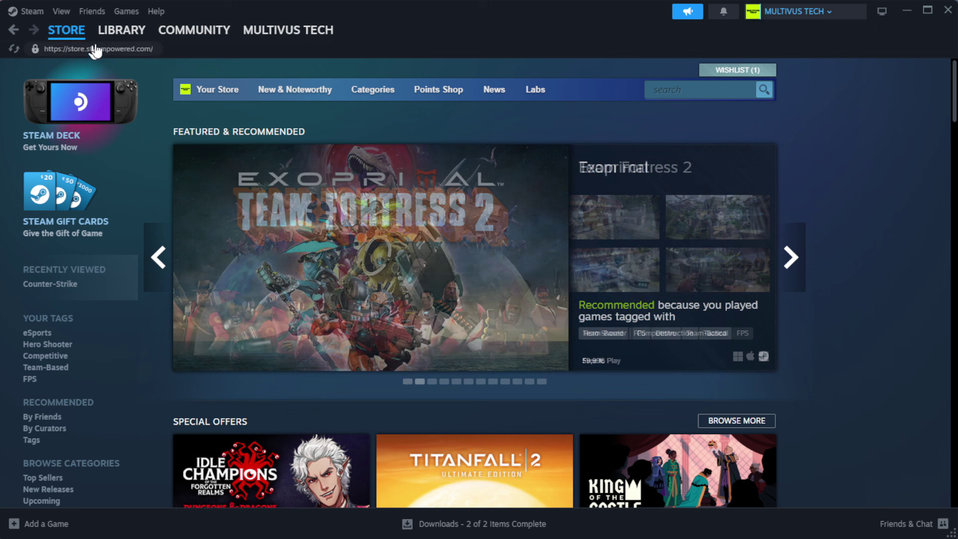
mouse_move(125, 36)
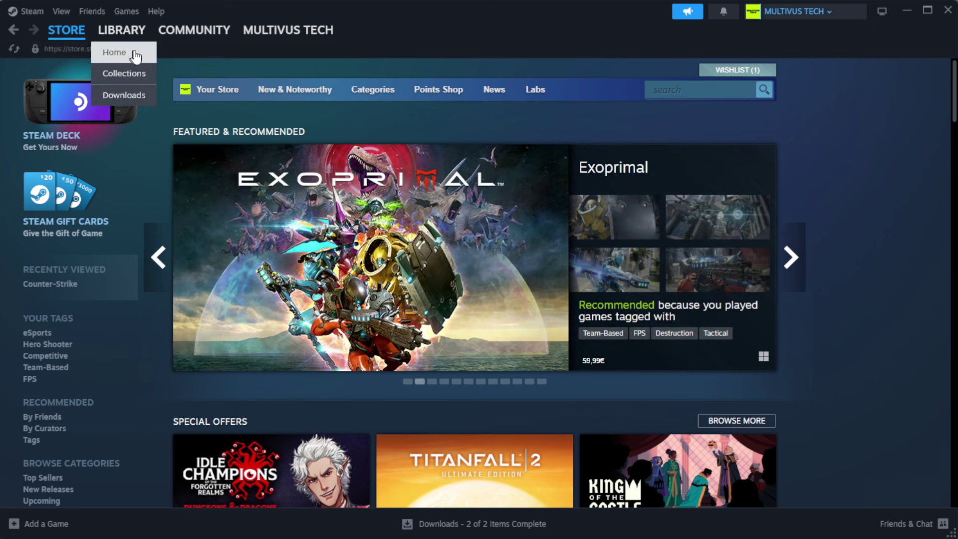
click(137, 54)
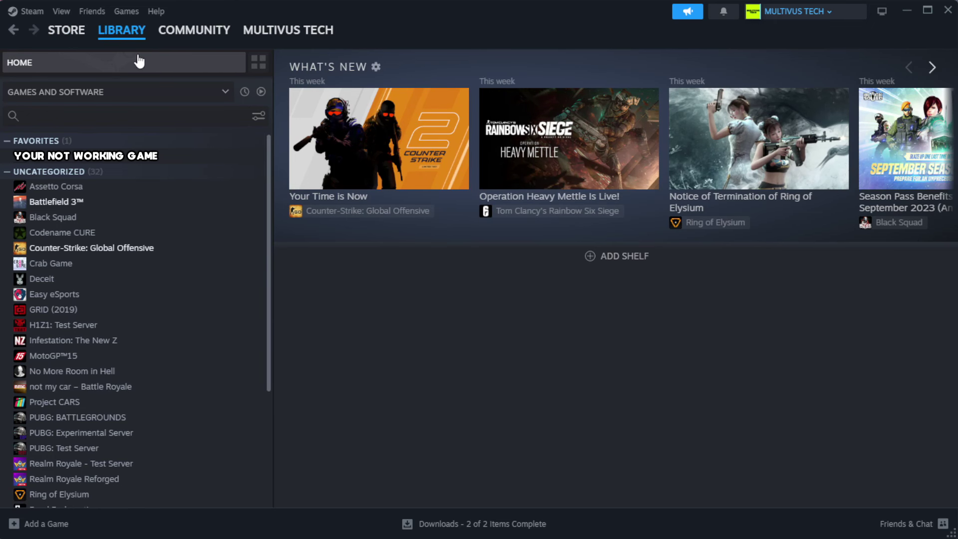
right_click(235, 160)
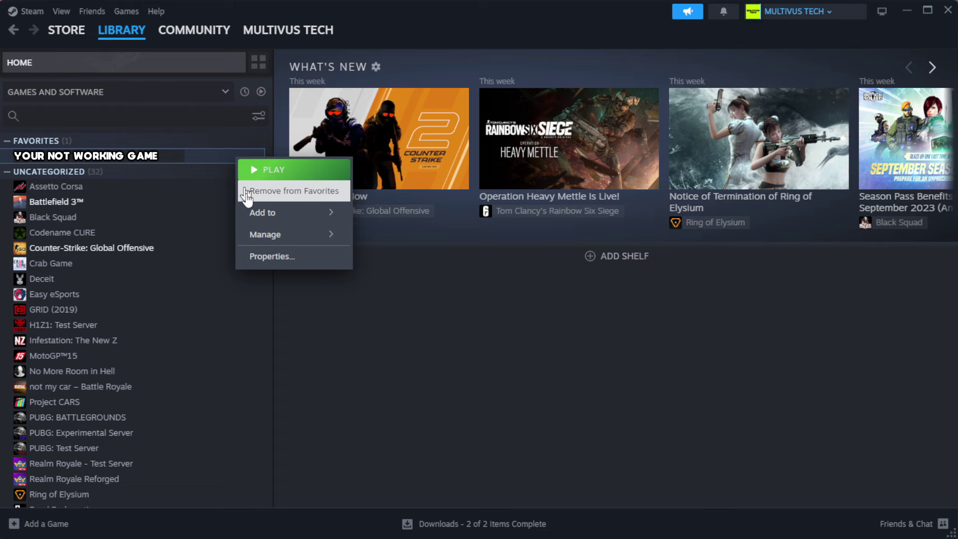
Step: Verify YOUR NOT WORKING GAME's installed files in Properties, validating all 1039 files
click(302, 262)
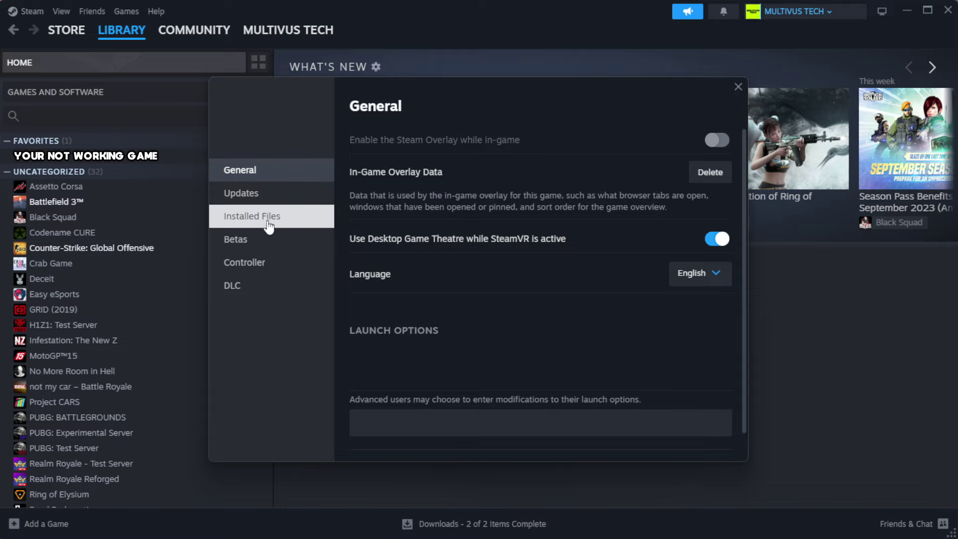
click(315, 228)
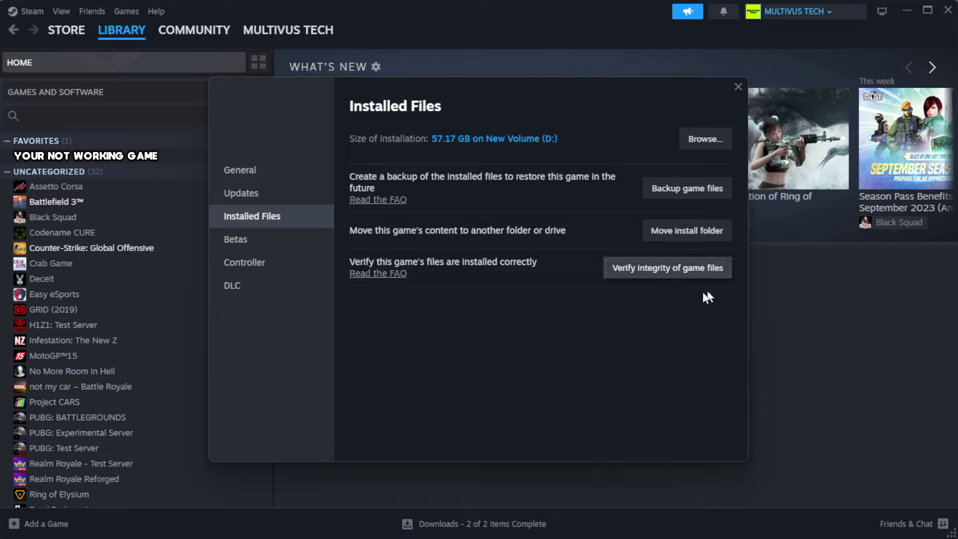
click(674, 278)
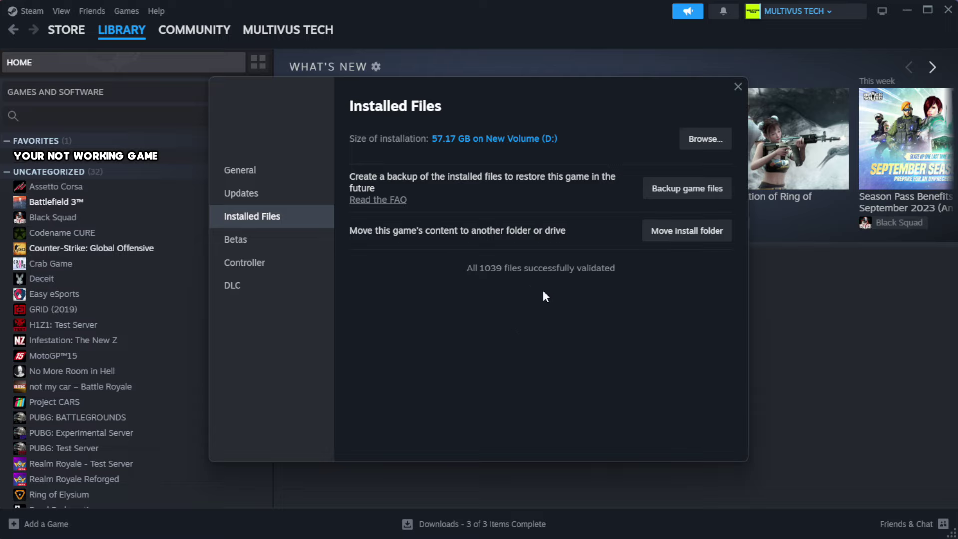
Step: Browse to the game's install folder and bring up the YOUR NOT WORKING GAME shortcut's options
click(703, 150)
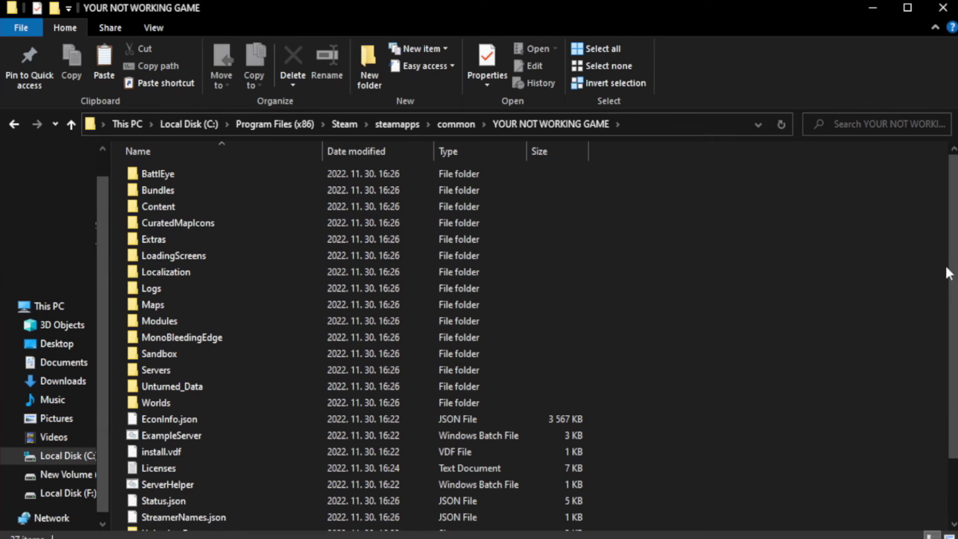
scroll(947, 273, down, 2)
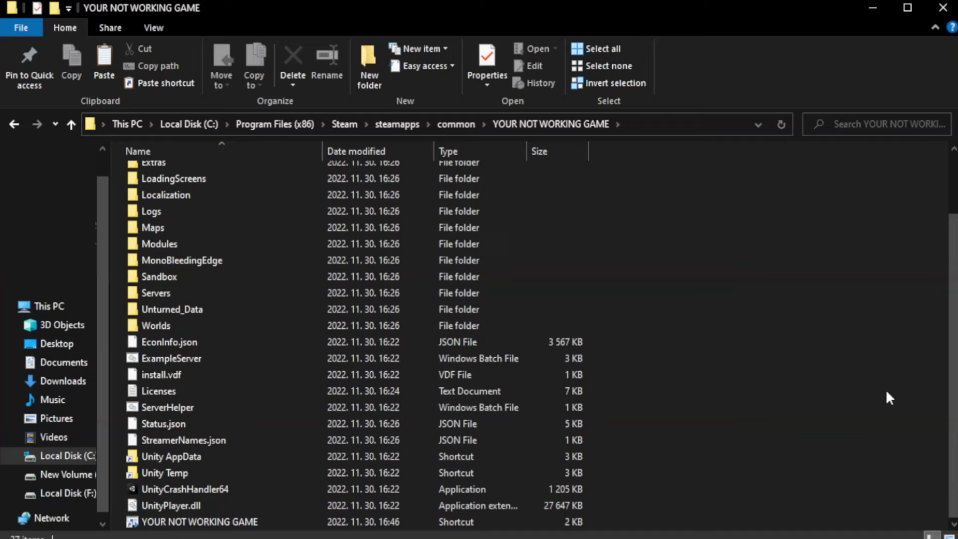
click(344, 522)
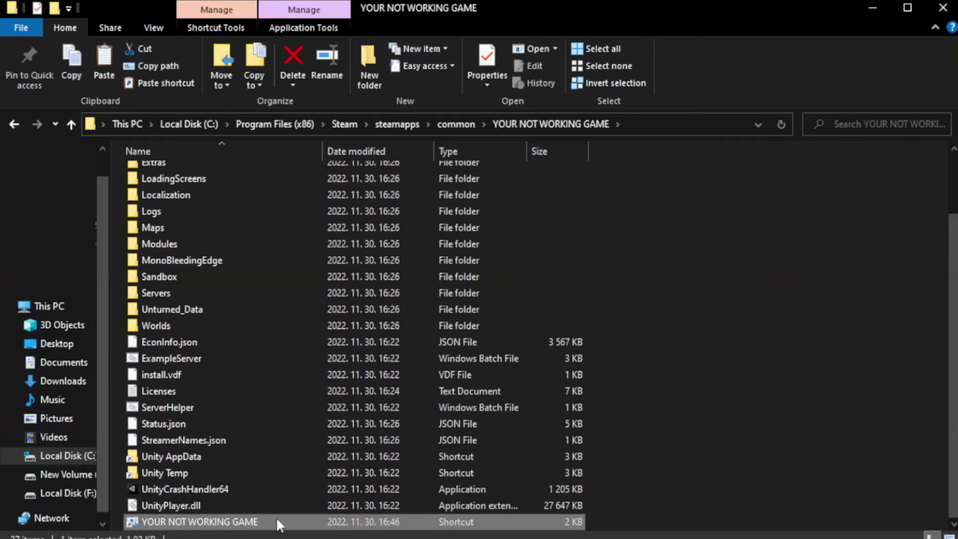
right_click(319, 522)
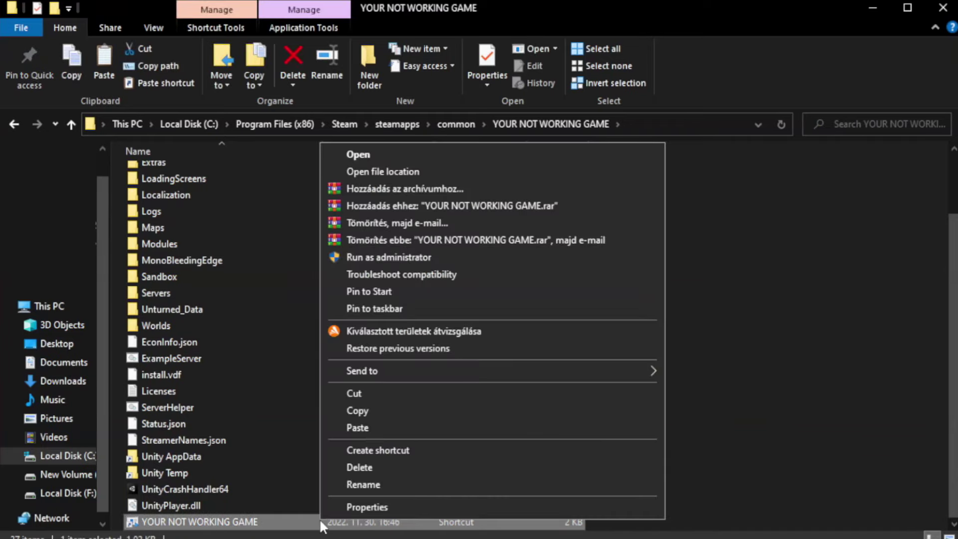
Step: Set the shortcut's compatibility to Windows 8 mode with fullscreen optimizations disabled, and apply
click(488, 506)
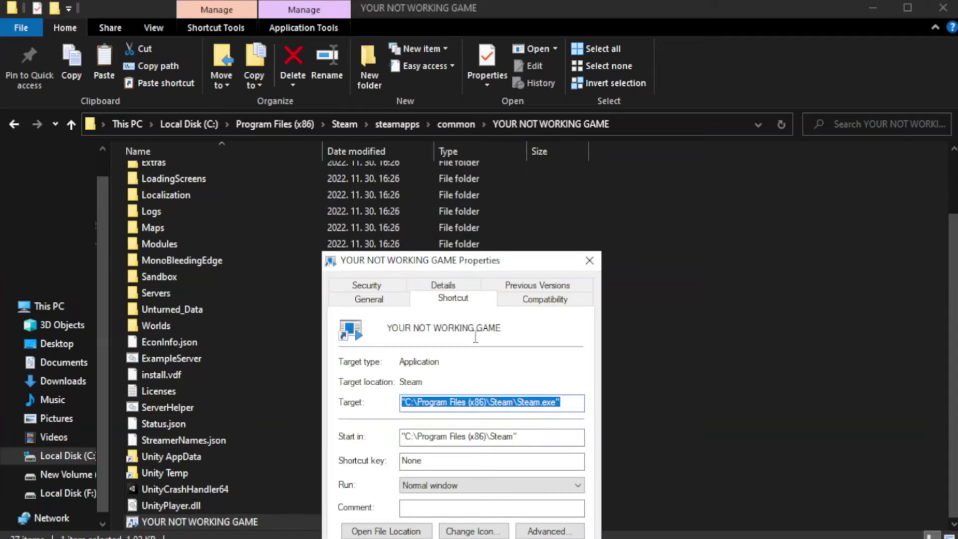
drag(480, 266, 481, 97)
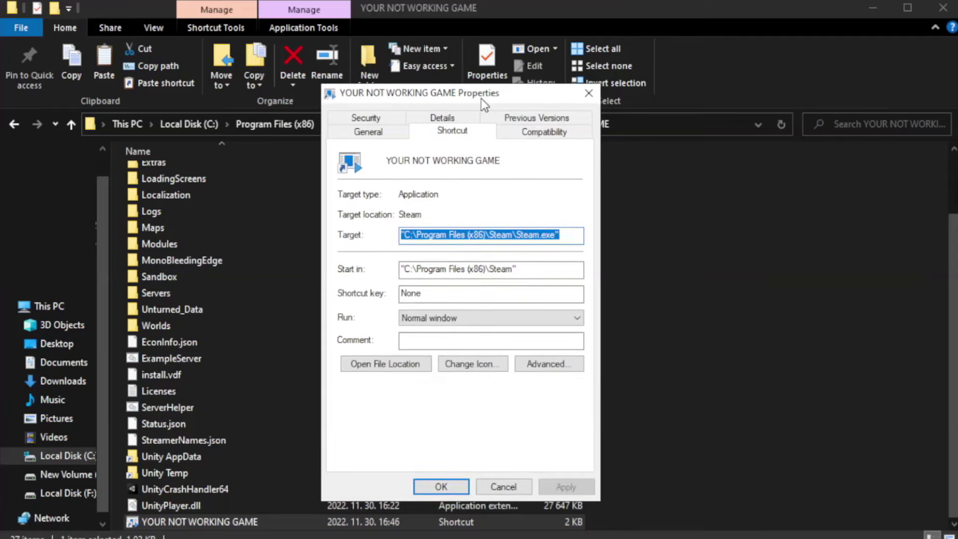
click(542, 141)
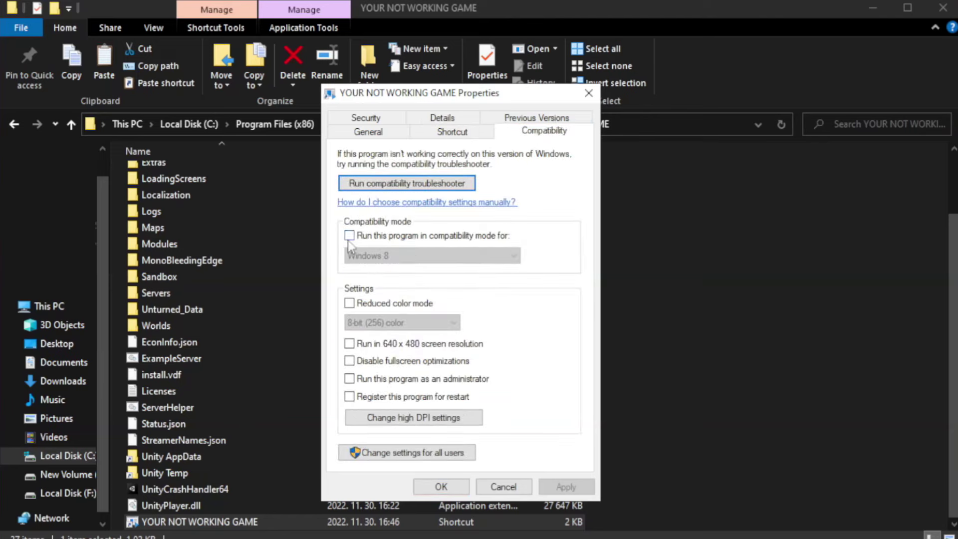
click(380, 239)
click(430, 256)
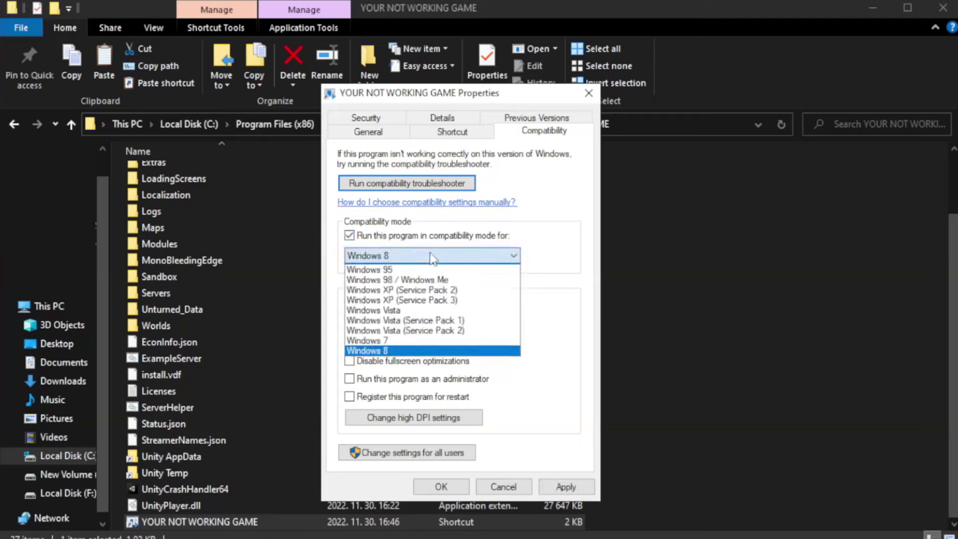
click(405, 350)
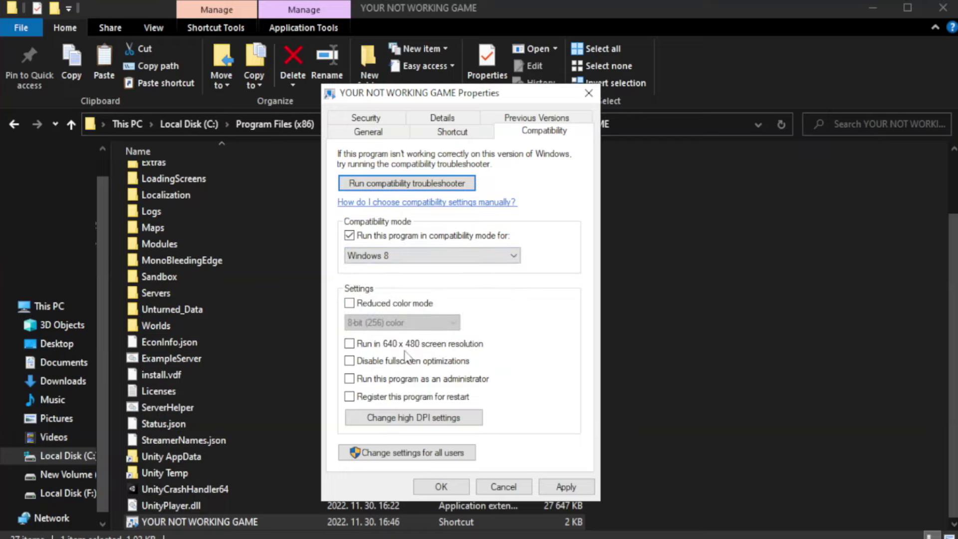
click(373, 363)
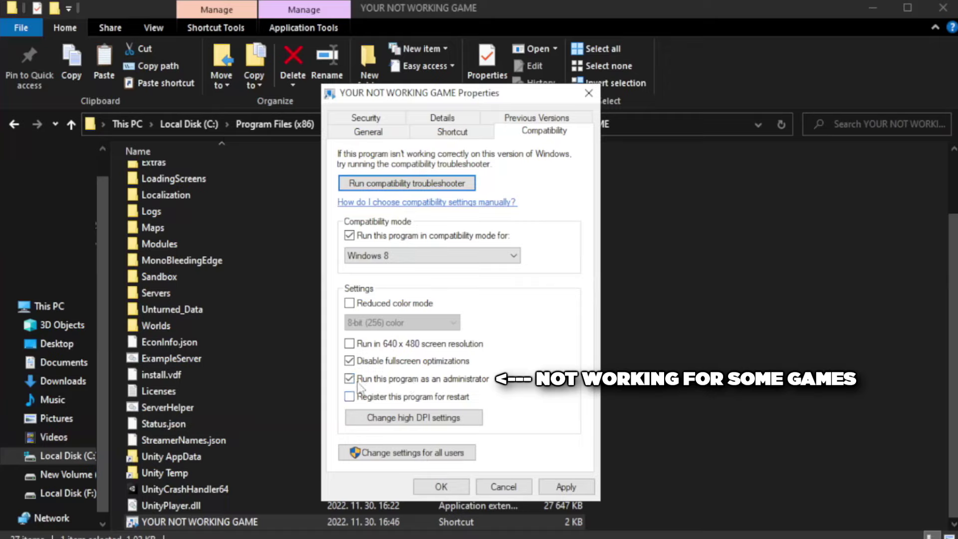
click(566, 483)
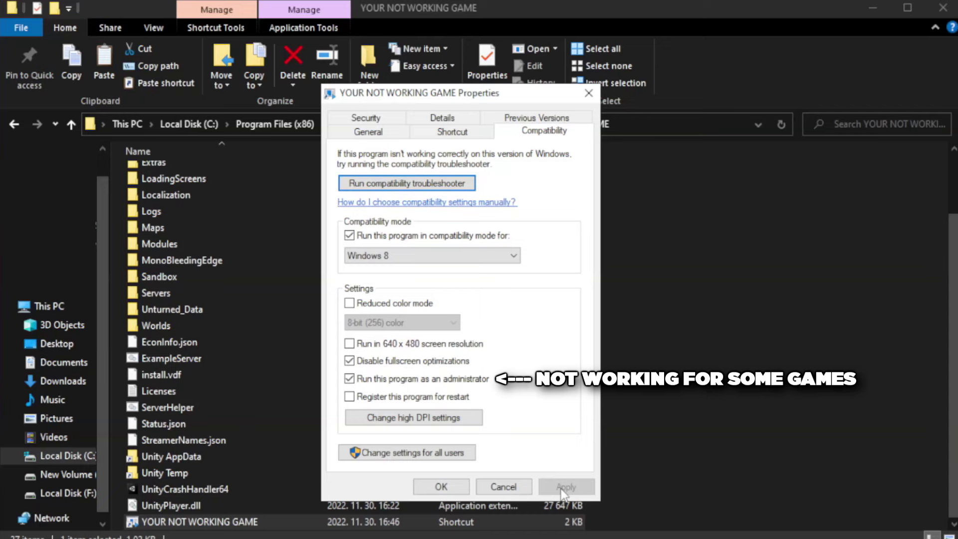
click(440, 487)
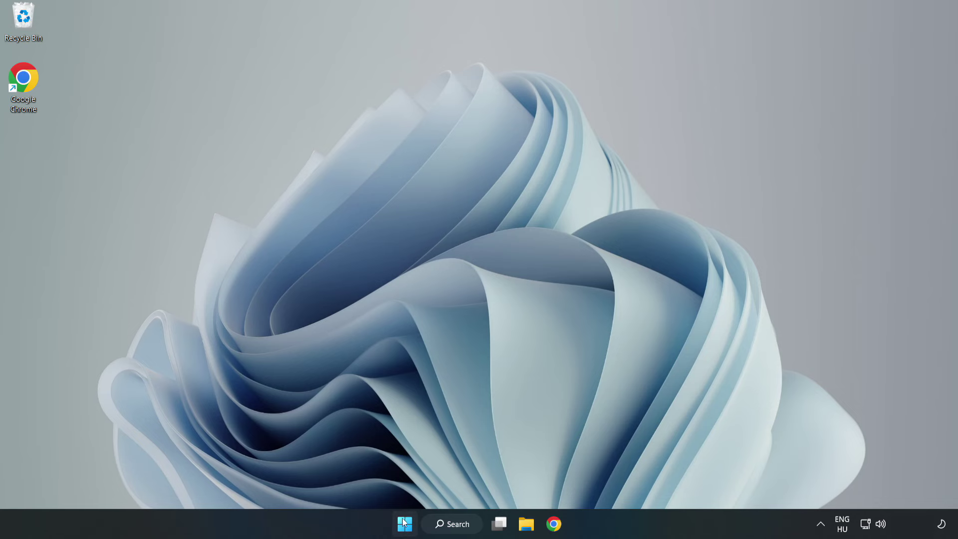
Step: Launch Task Manager from the Start button's context menu
right_click(405, 526)
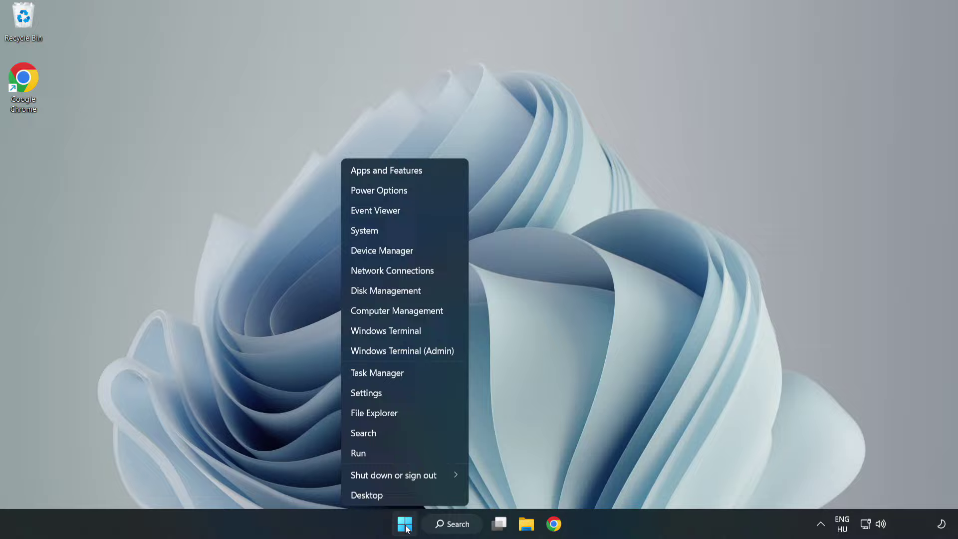
click(403, 374)
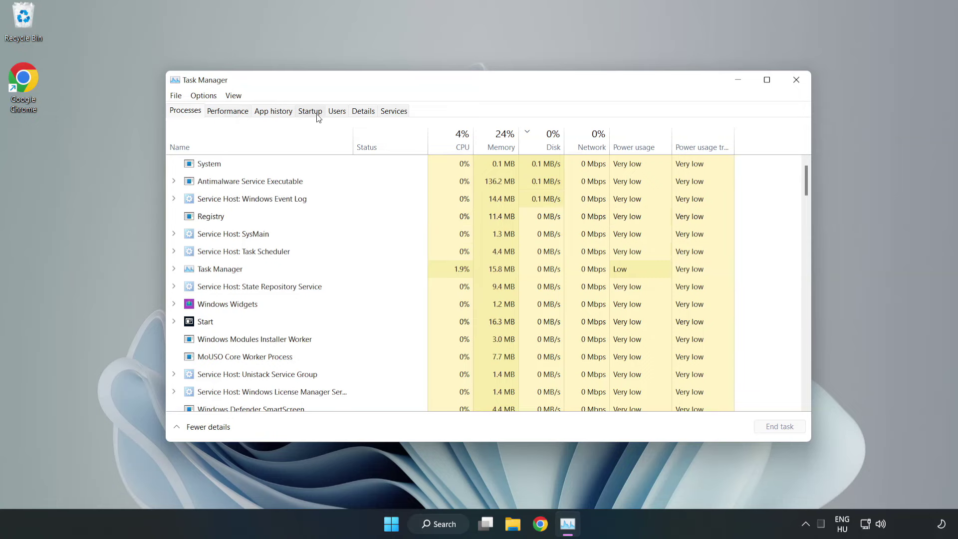
Step: Disable Cortana, Microsoft Edge, Microsoft Teams and Phone Link at startup, then close Task Manager
click(310, 111)
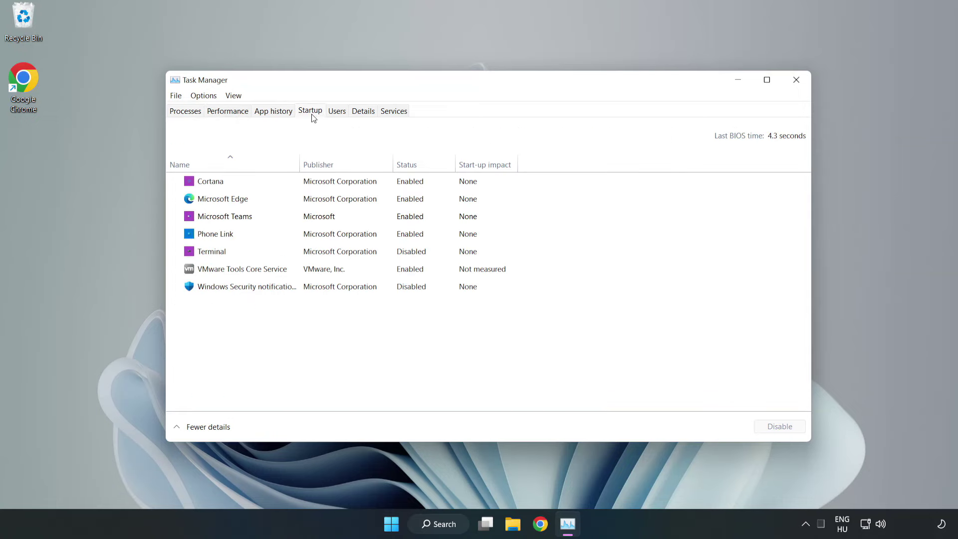
click(331, 188)
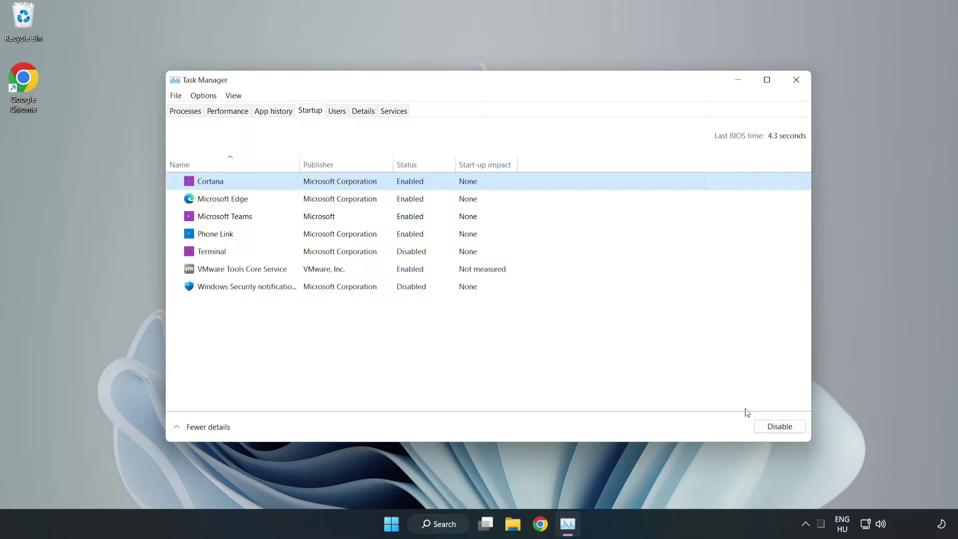
click(776, 426)
click(418, 198)
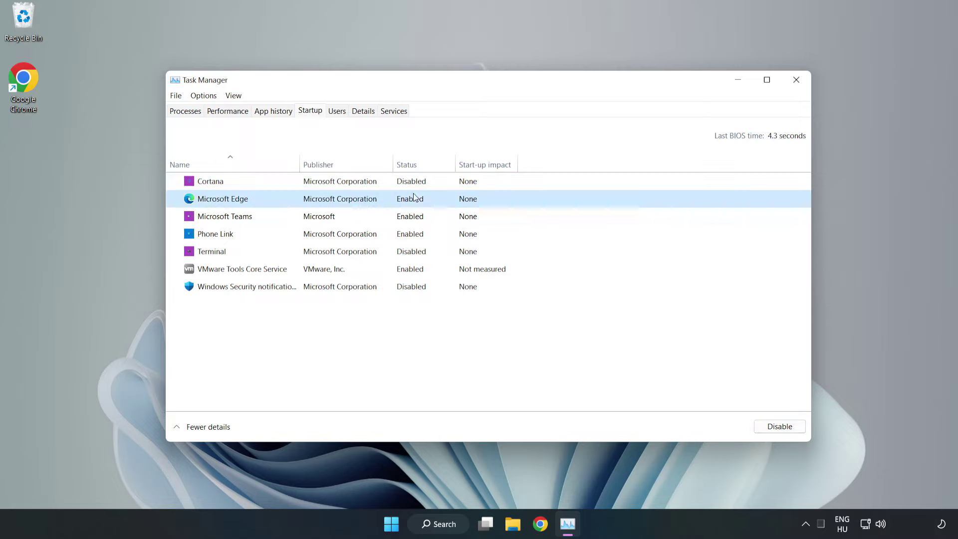
click(771, 426)
click(329, 218)
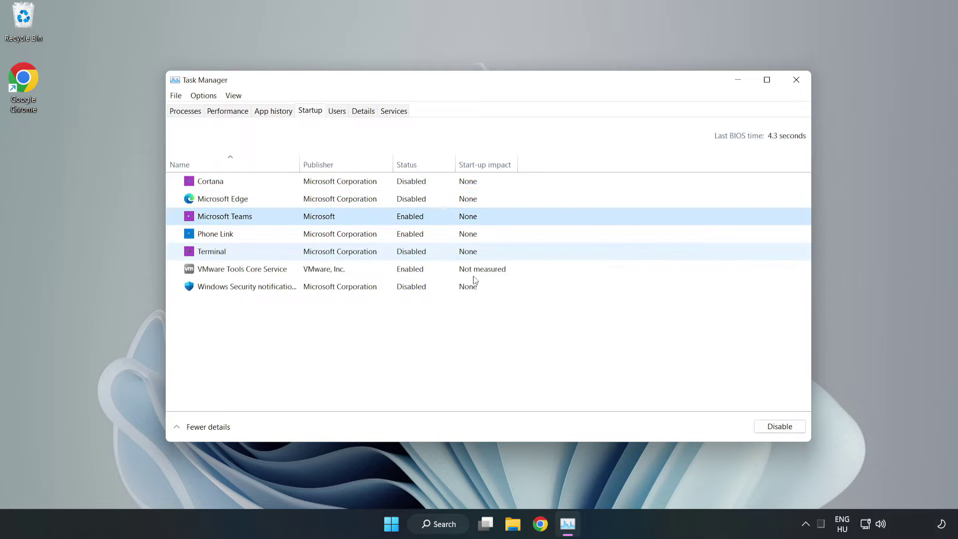
click(774, 428)
click(321, 235)
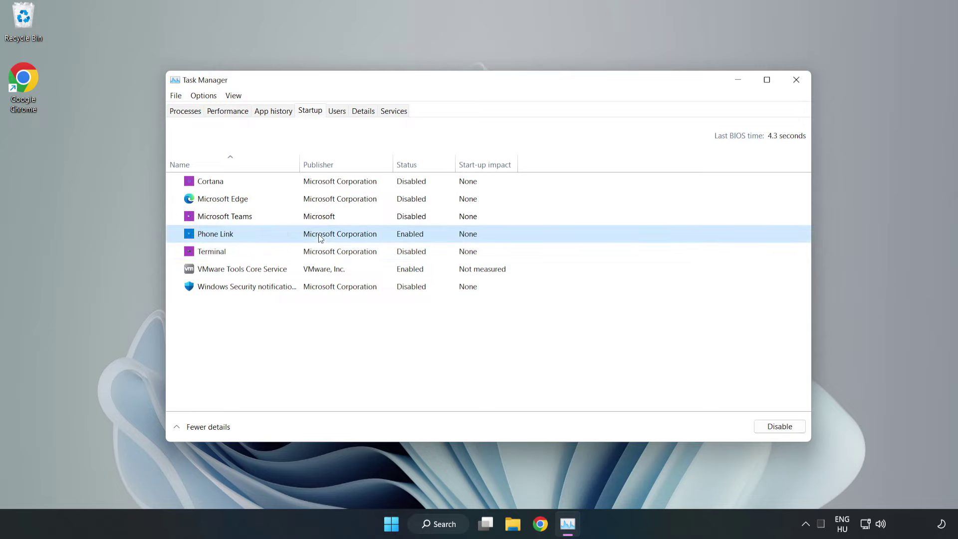
click(769, 428)
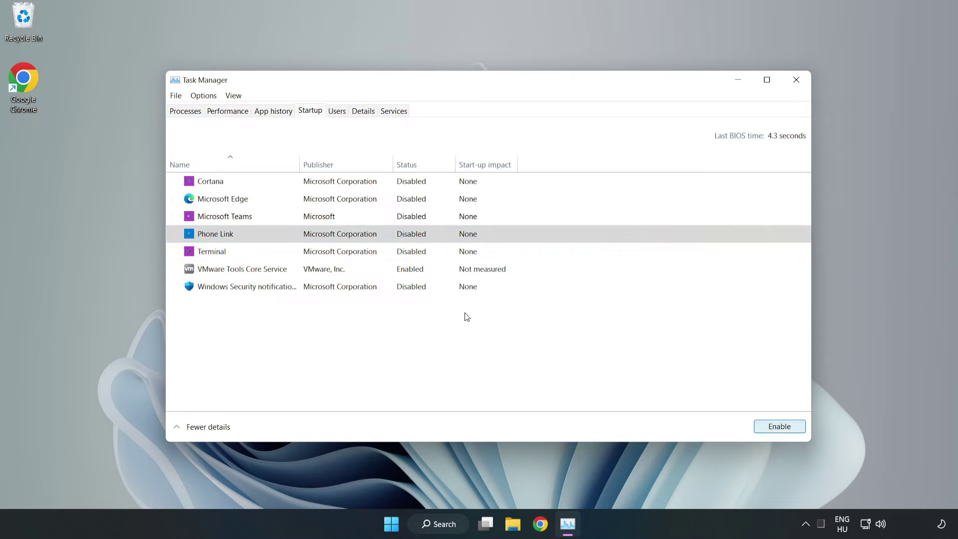
click(797, 81)
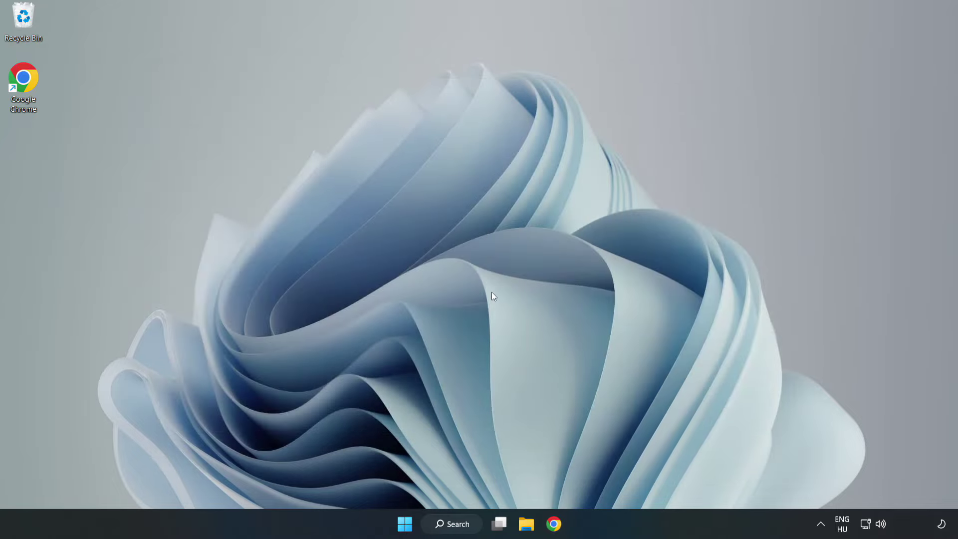
Step: Download dxwebsetup.exe from Microsoft's DirectX End-User Runtime page in Chrome and run it
click(553, 525)
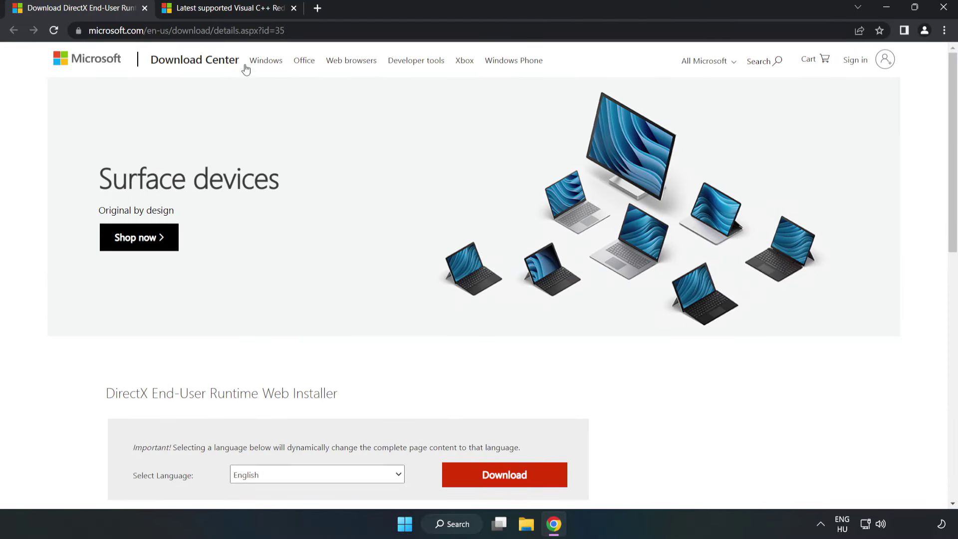
drag(298, 31, 17, 27)
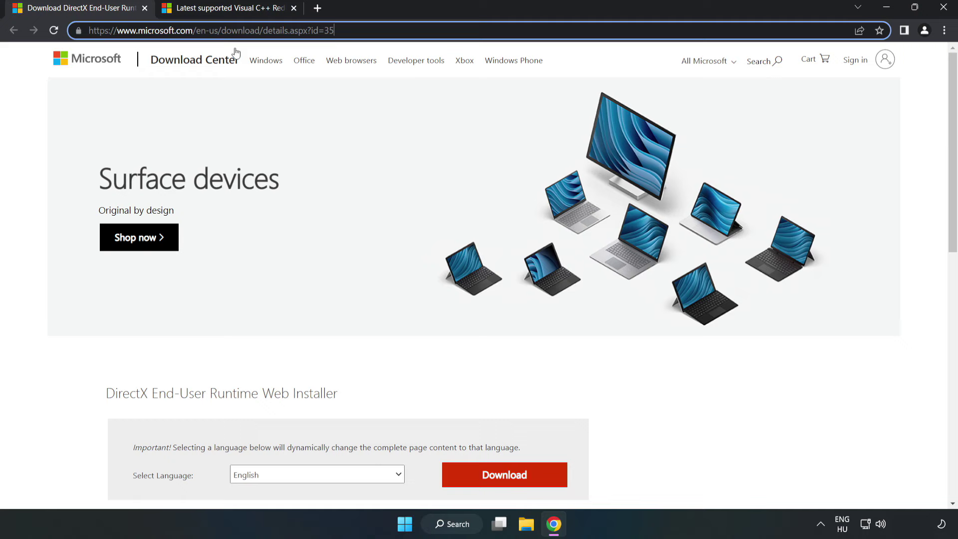
click(39, 114)
scroll(39, 113, down, 3)
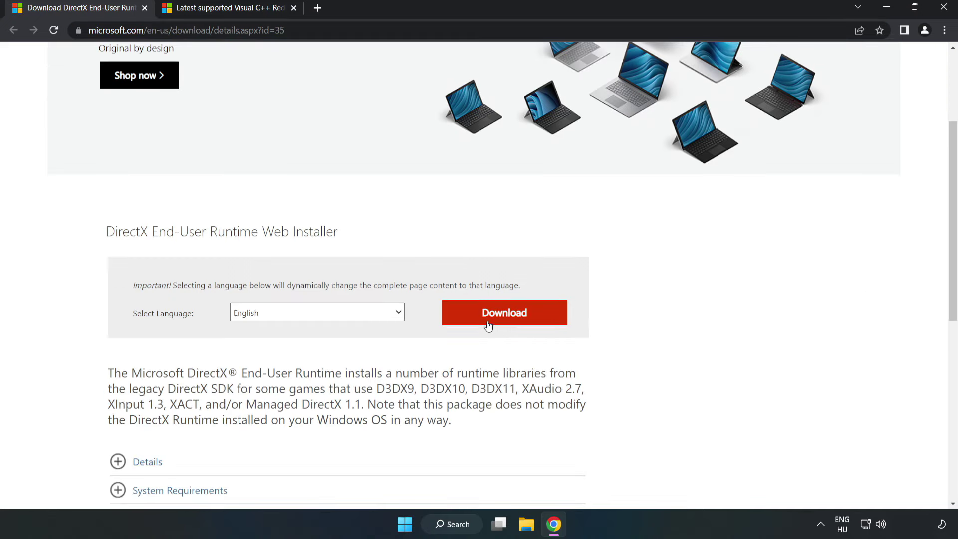
click(509, 320)
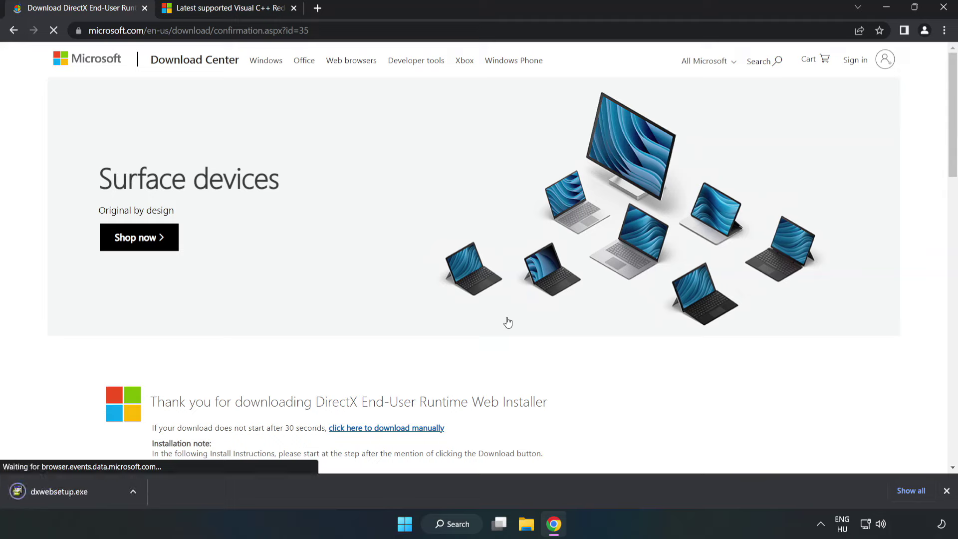
click(70, 491)
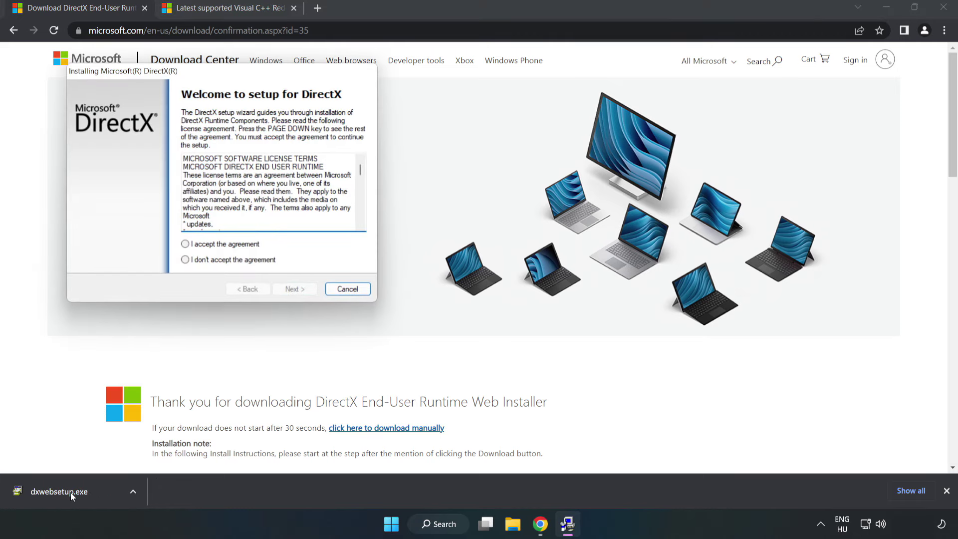
Step: Accept the DirectX licence, decline the Bing Bar, and finish setup since DirectX is current
drag(217, 76, 466, 160)
drag(610, 254, 602, 306)
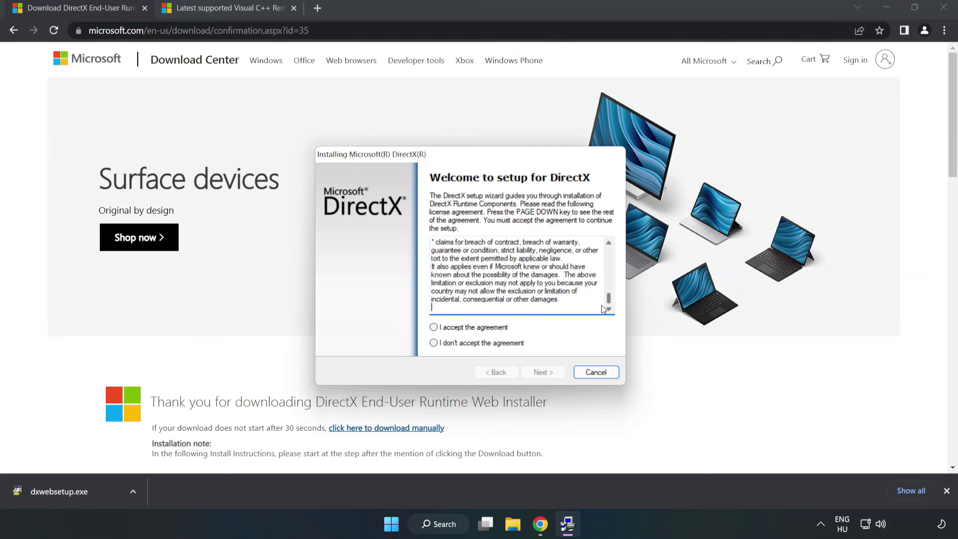
click(442, 328)
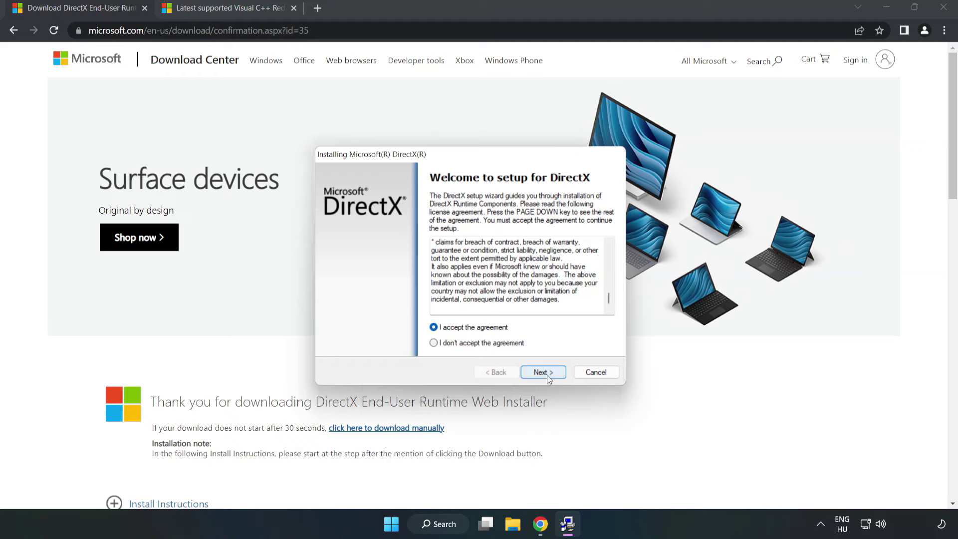
click(547, 375)
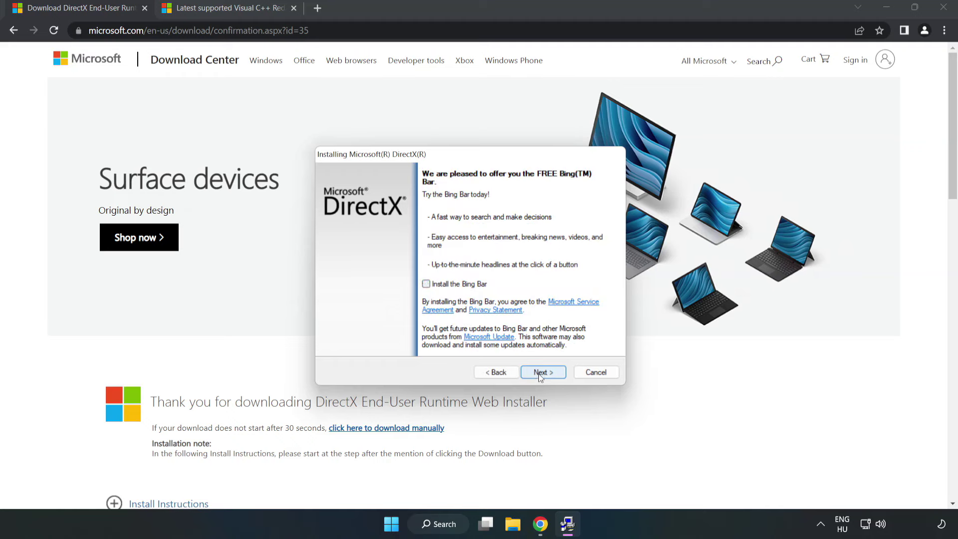
click(551, 374)
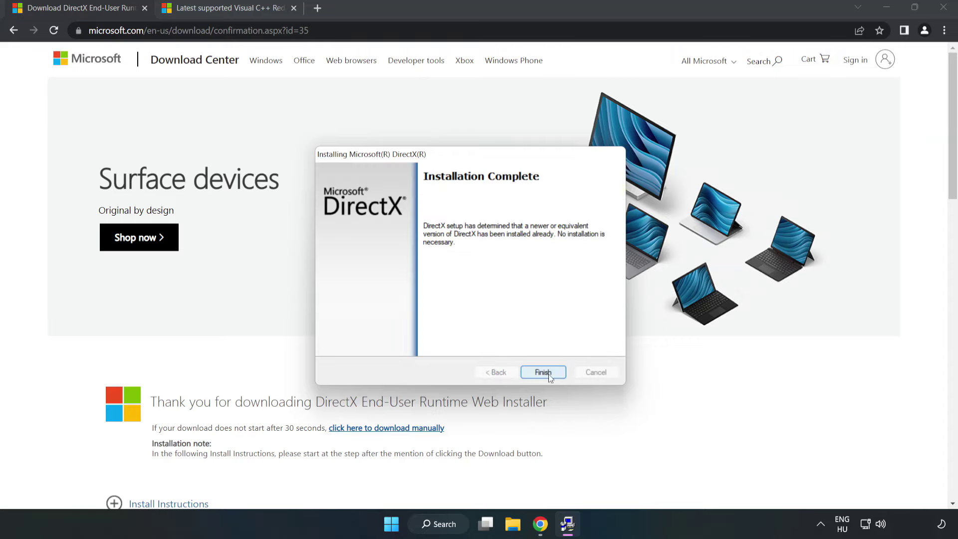
click(551, 374)
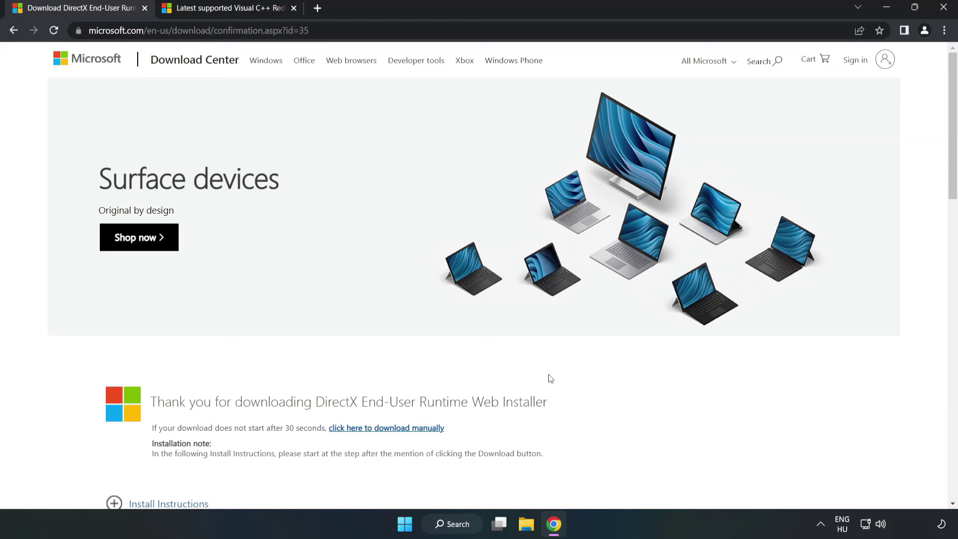
Step: Switch to the Visual C++ Redistributable page and find the 2015-2022 downloads table
click(143, 10)
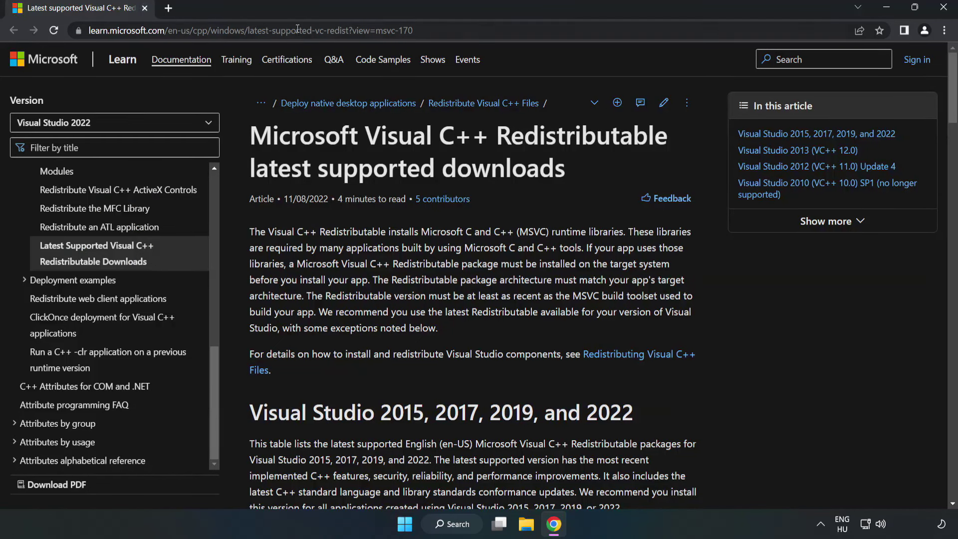
drag(417, 30, 346, 30)
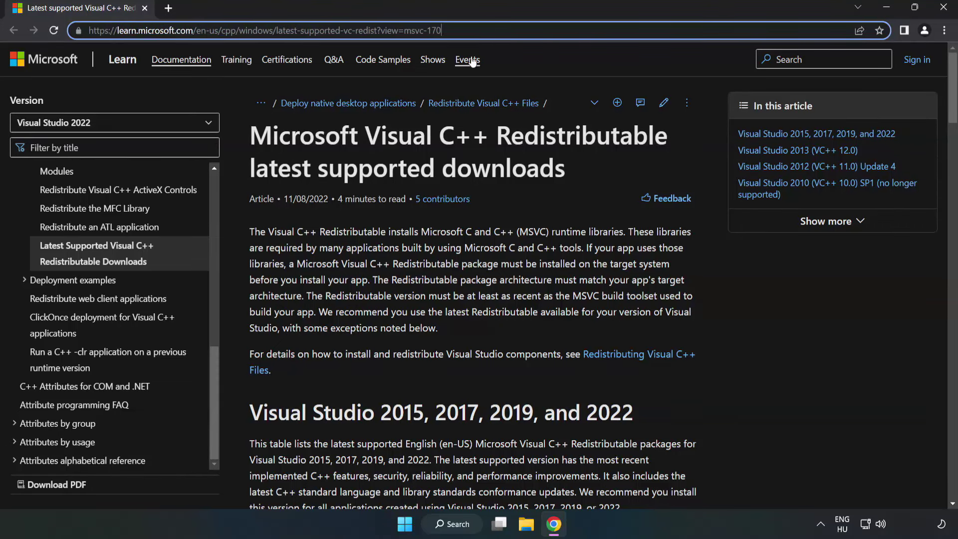
click(380, 179)
scroll(382, 179, down, 6)
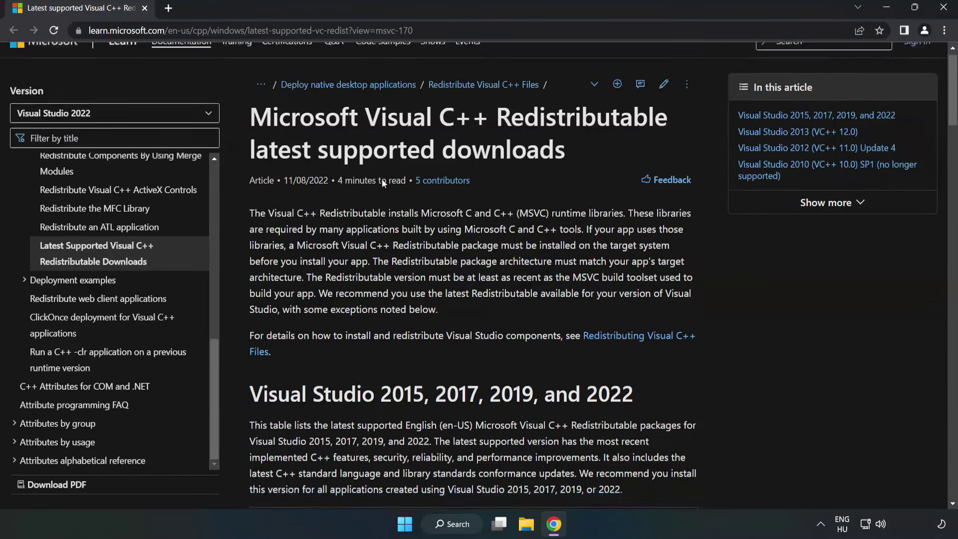
scroll(386, 187, down, 1)
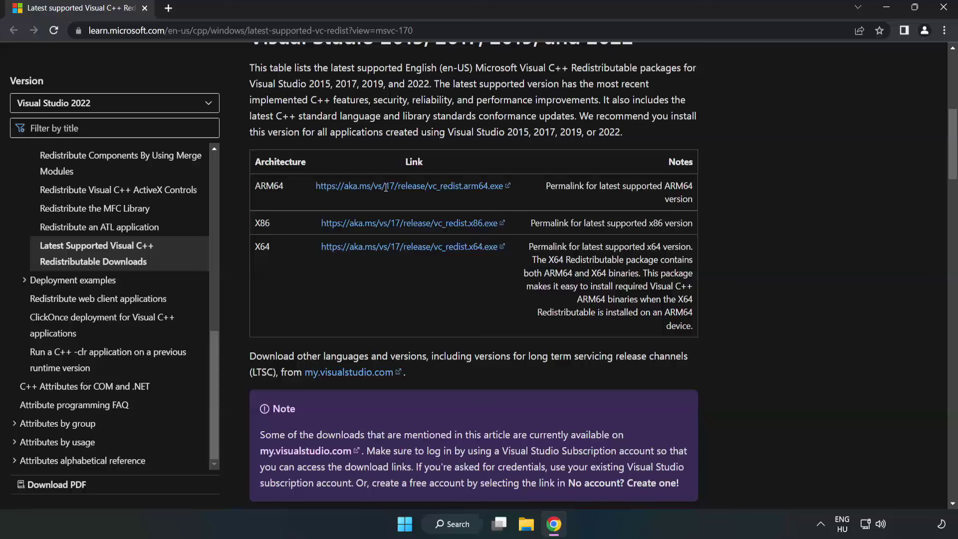
scroll(324, 186, up, 1)
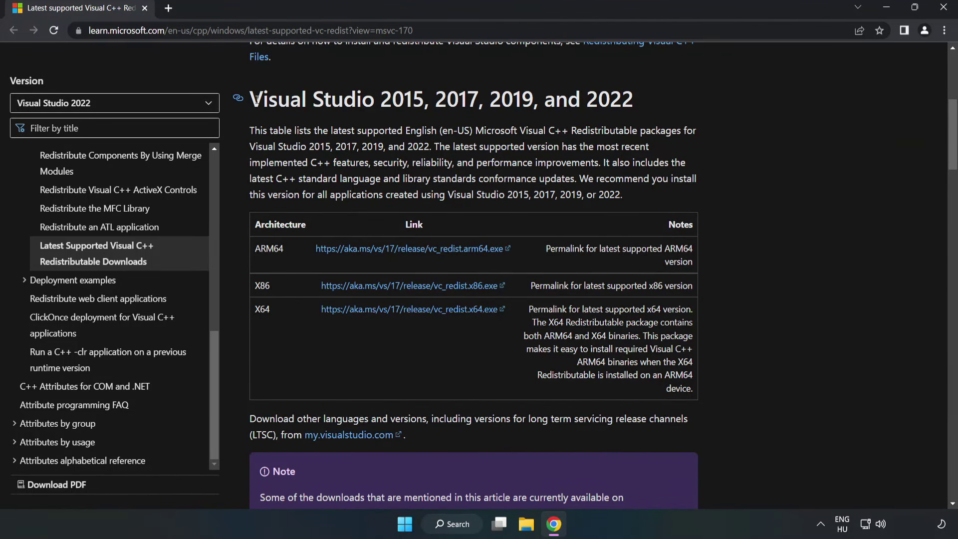
drag(256, 99, 632, 100)
click(594, 125)
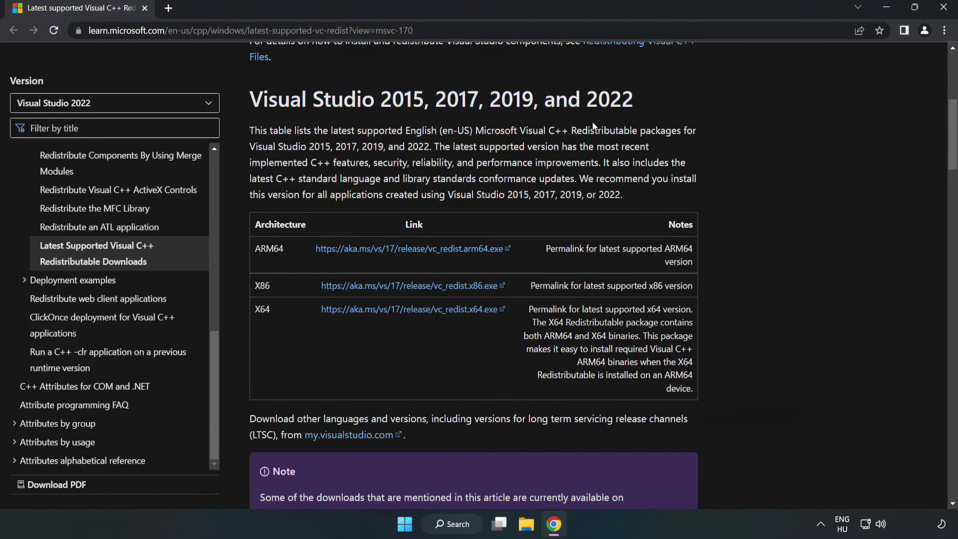
Step: Download the ARM64, x86 and x64 redistributables, then run the ARM64 installer
click(387, 249)
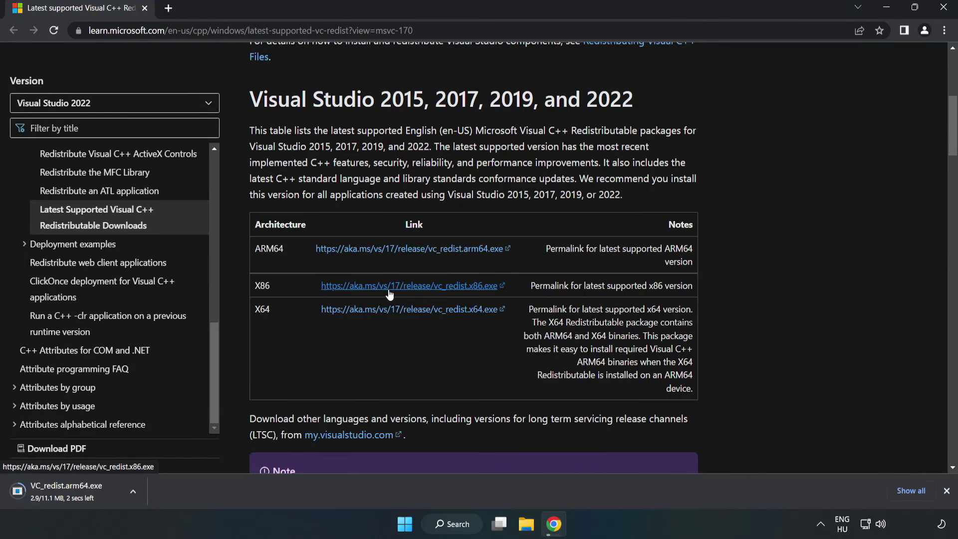
click(390, 294)
click(402, 312)
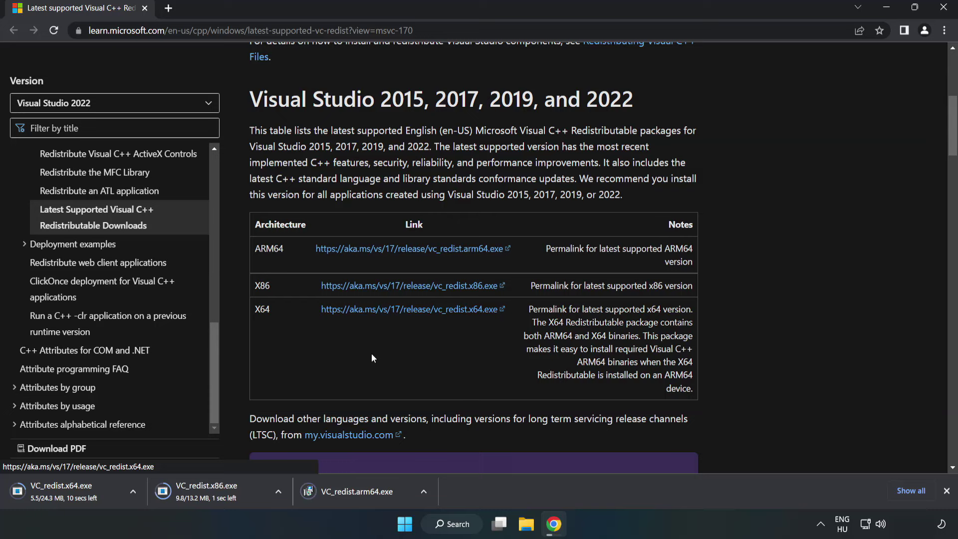
click(365, 492)
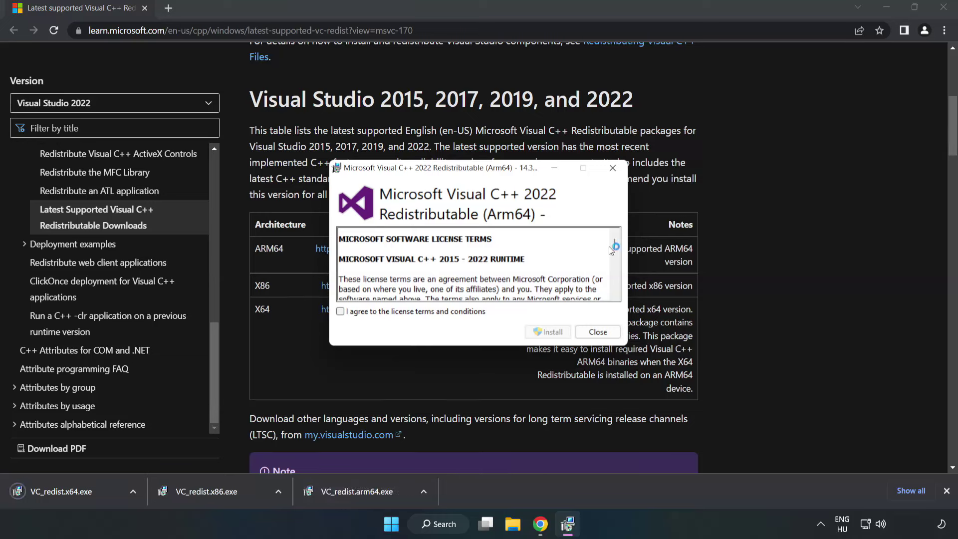
Step: Accept the ARM64 license and try installing it, then dismiss the unsupported-platform failure
drag(614, 242, 616, 295)
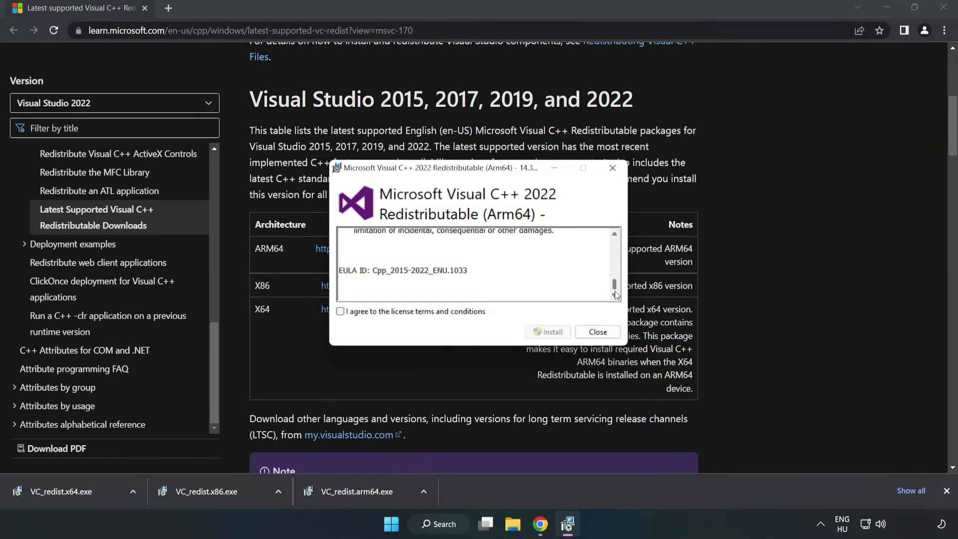
click(340, 311)
click(550, 332)
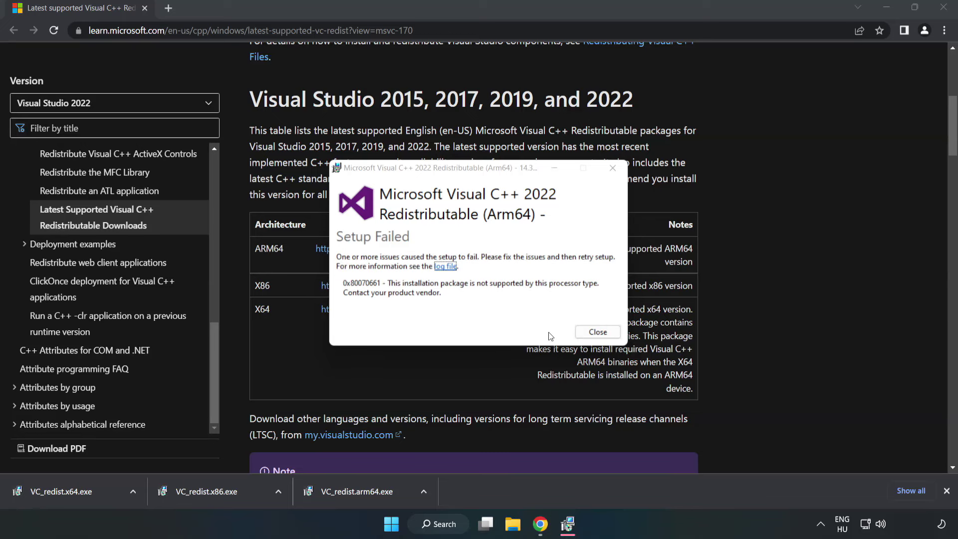
click(597, 332)
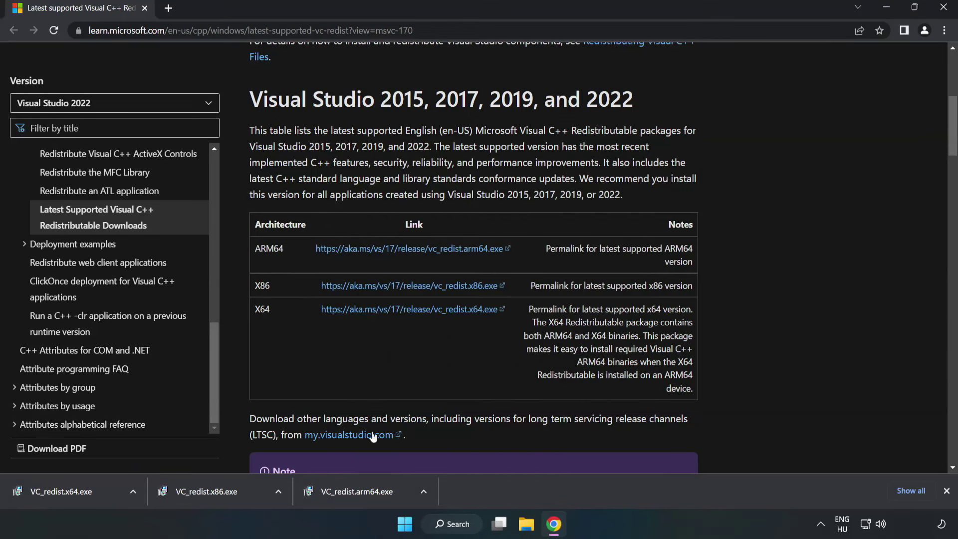
Step: Install the x86 Visual C++ 2015-2022 redistributable after accepting its license
click(211, 490)
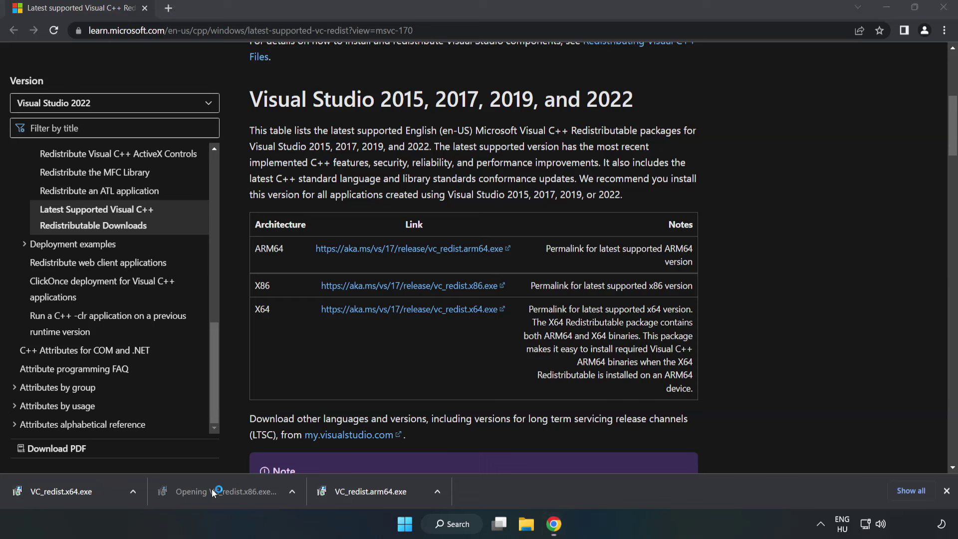
drag(613, 246, 615, 295)
click(339, 312)
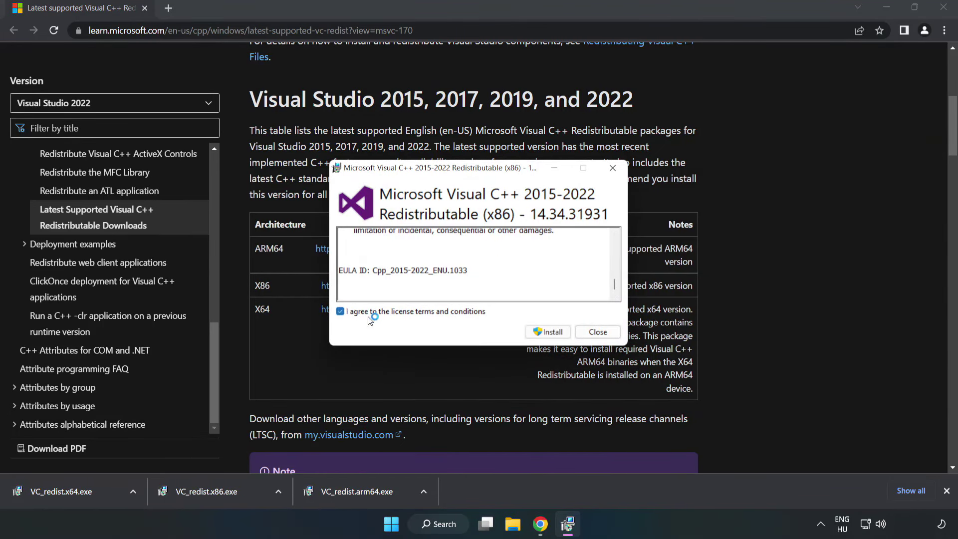
click(543, 333)
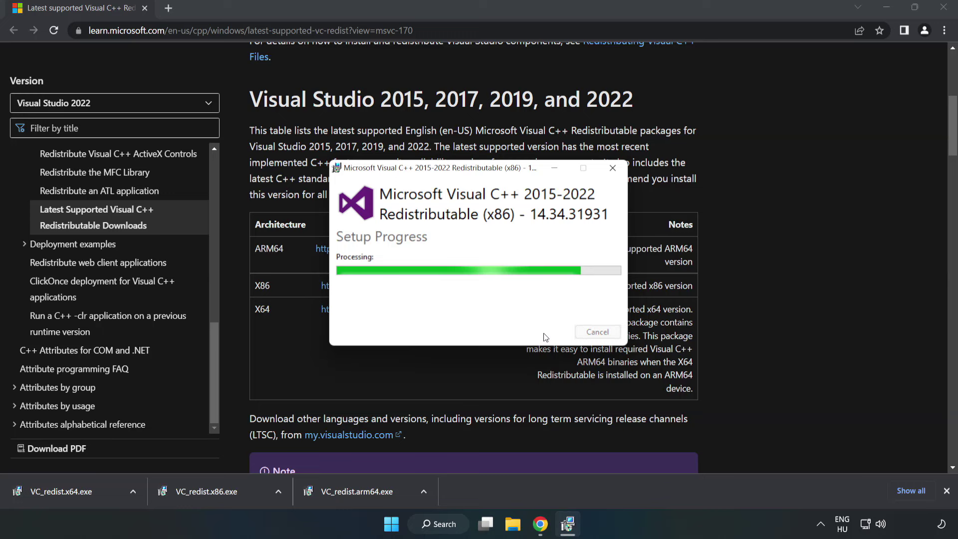
click(598, 332)
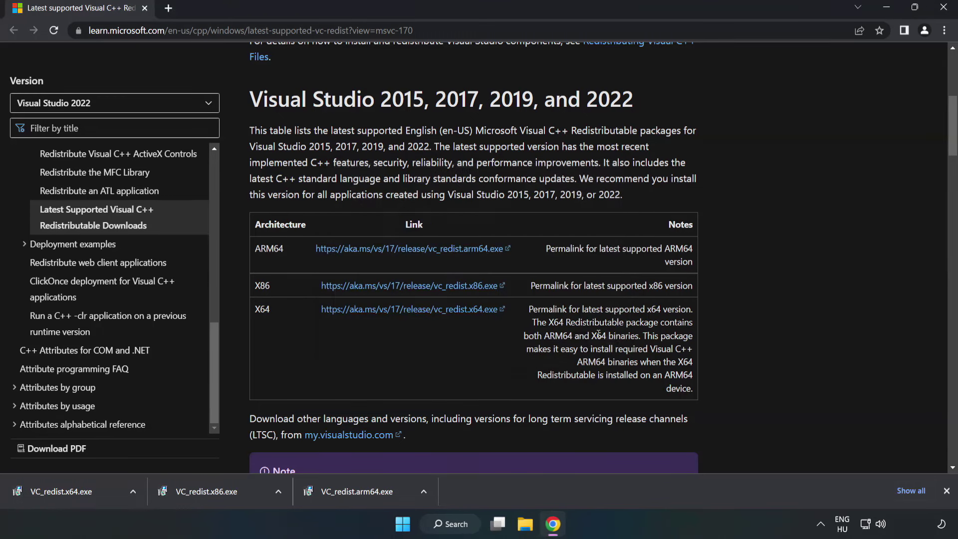
Step: Install the x64 Visual C++ 2015-2022 redistributable 14.34.31931 after accepting its license
click(52, 488)
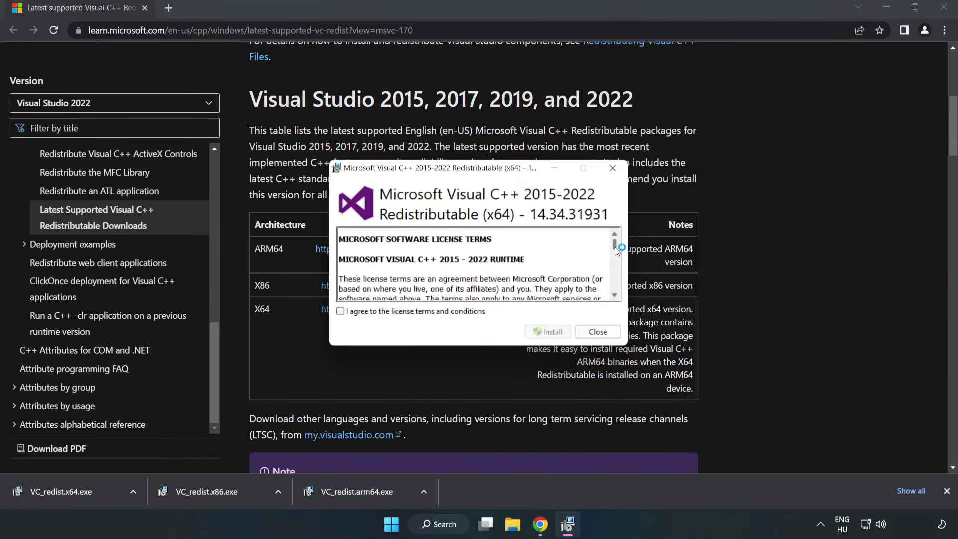
drag(615, 246, 615, 291)
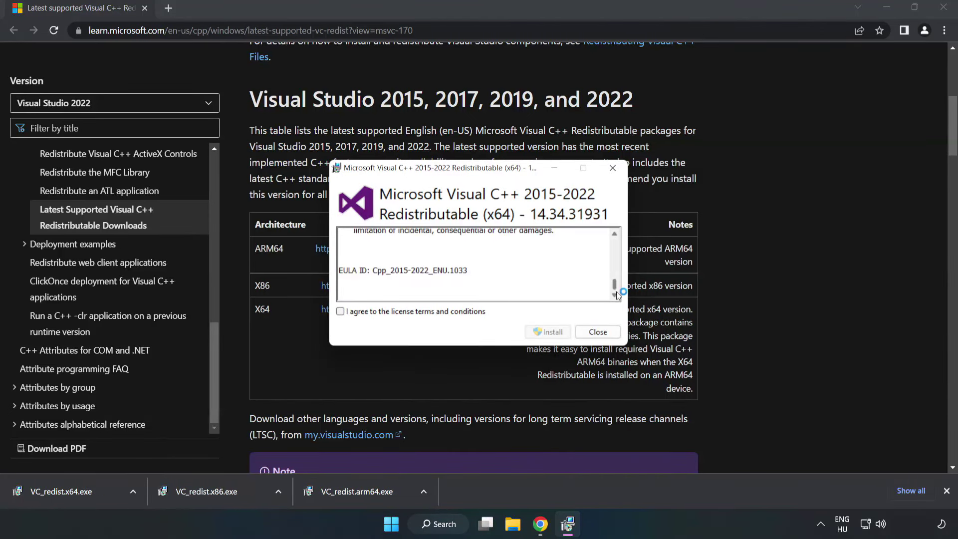
click(340, 311)
click(544, 332)
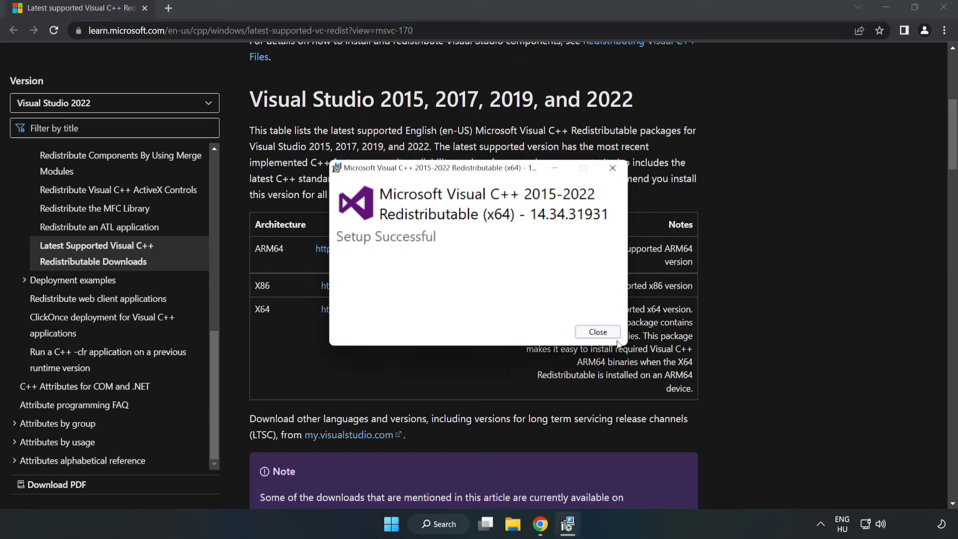
click(598, 332)
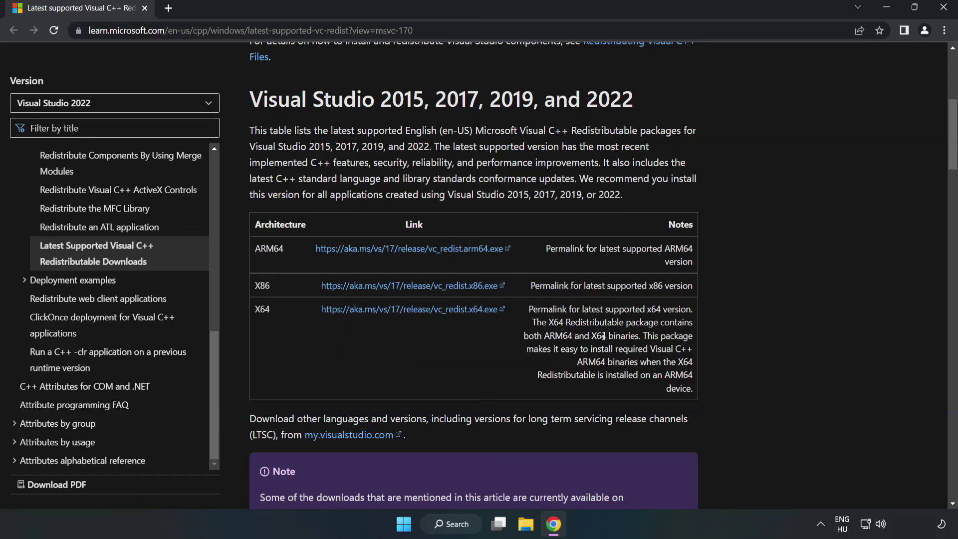
Step: Close Chrome, search 'cmd' and run Command Prompt as administrator
click(944, 9)
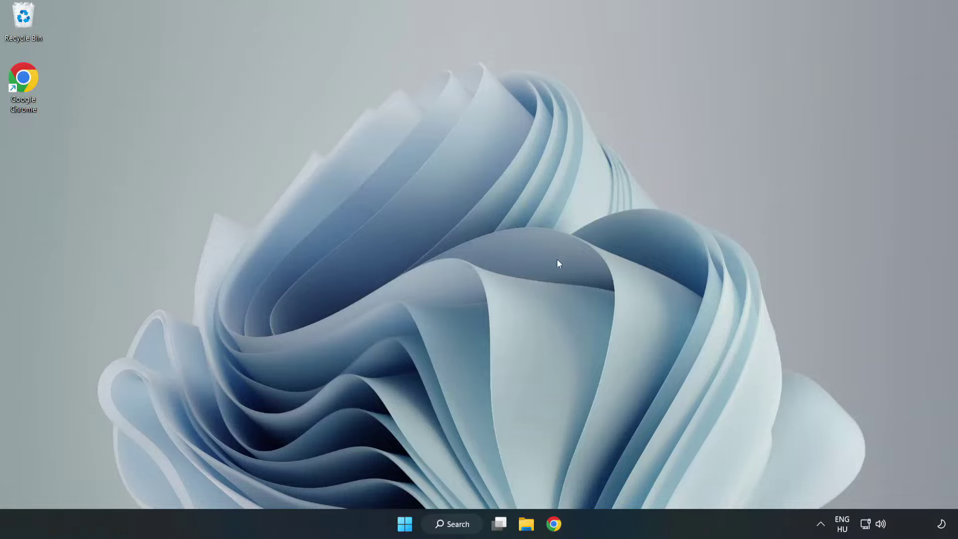
click(463, 525)
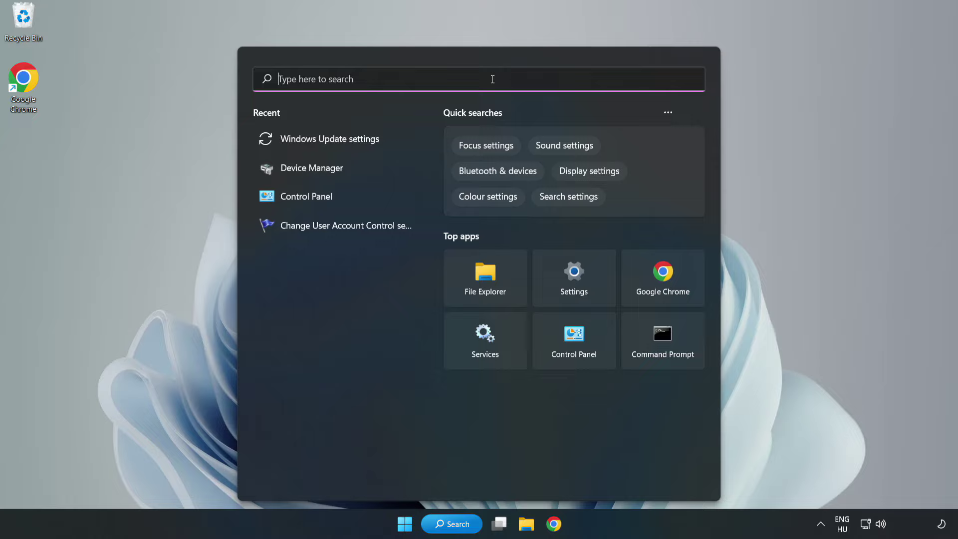
text(cmd)
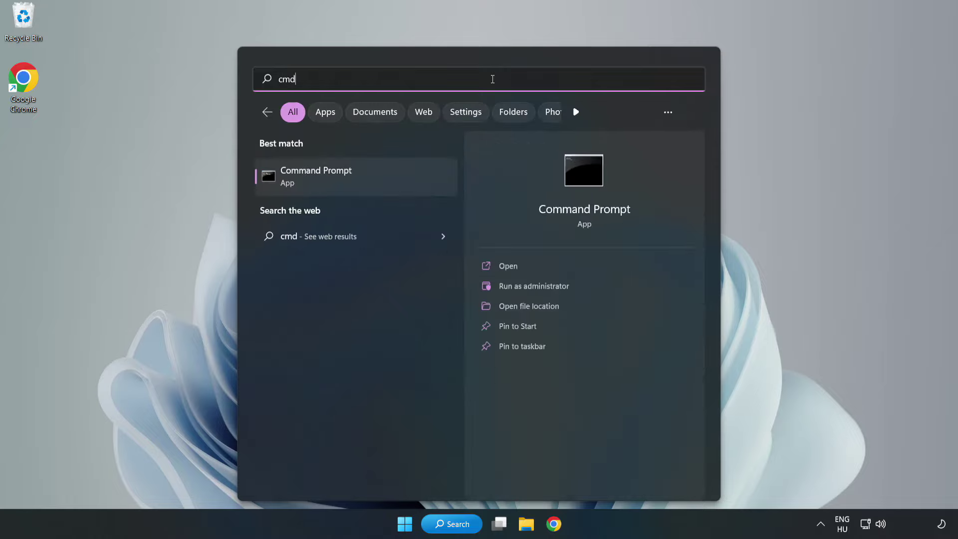
click(378, 182)
right_click(378, 182)
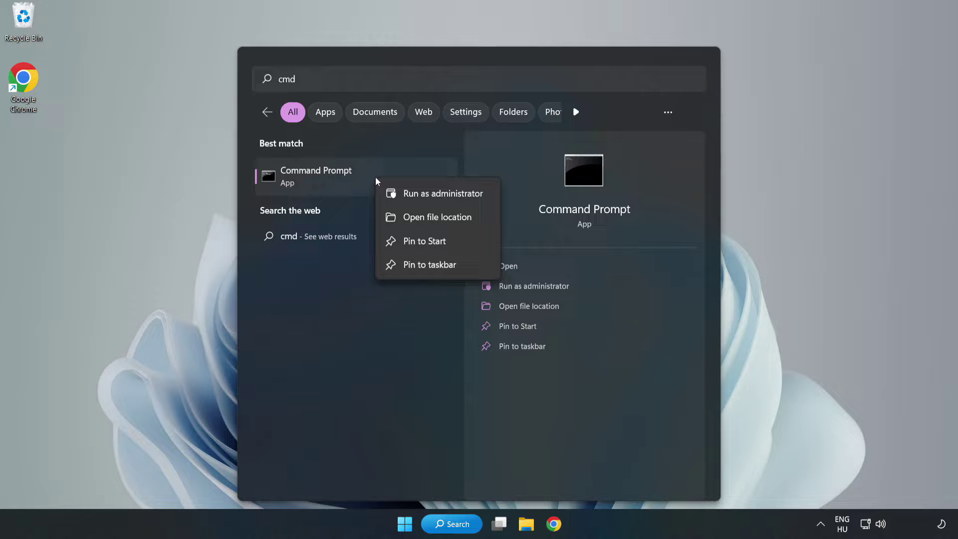
click(414, 195)
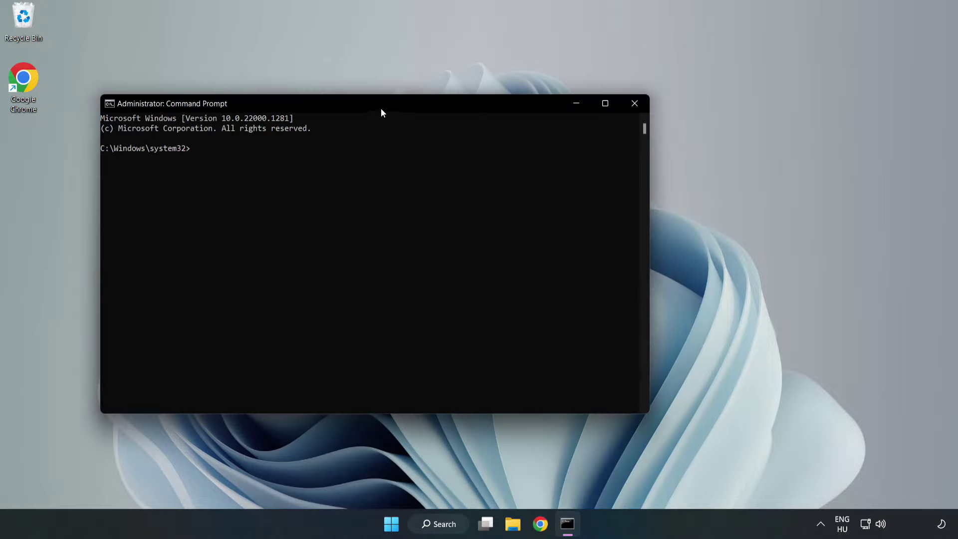
drag(381, 110, 488, 109)
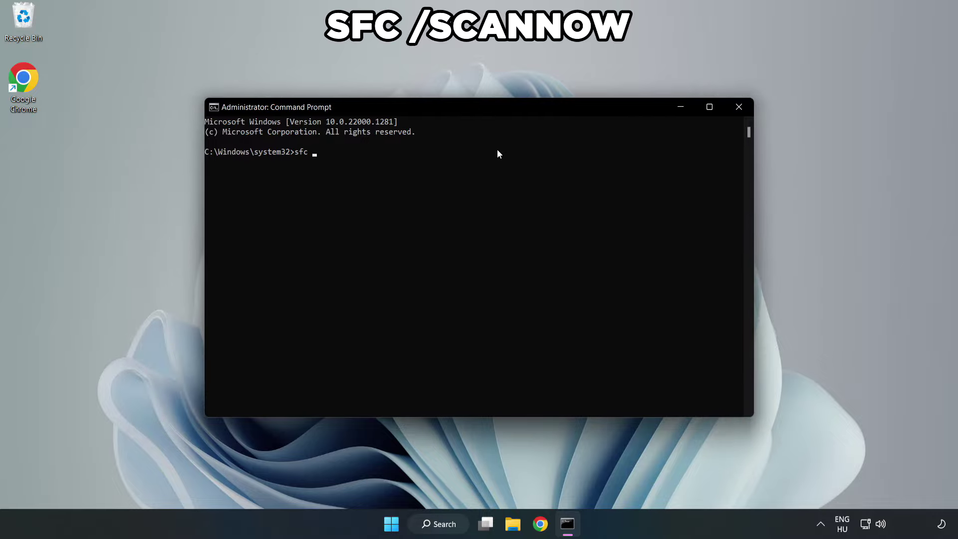
Step: Run sfc /scannow and let verification reach 100% with no integrity violations
text(sfc /scannow)
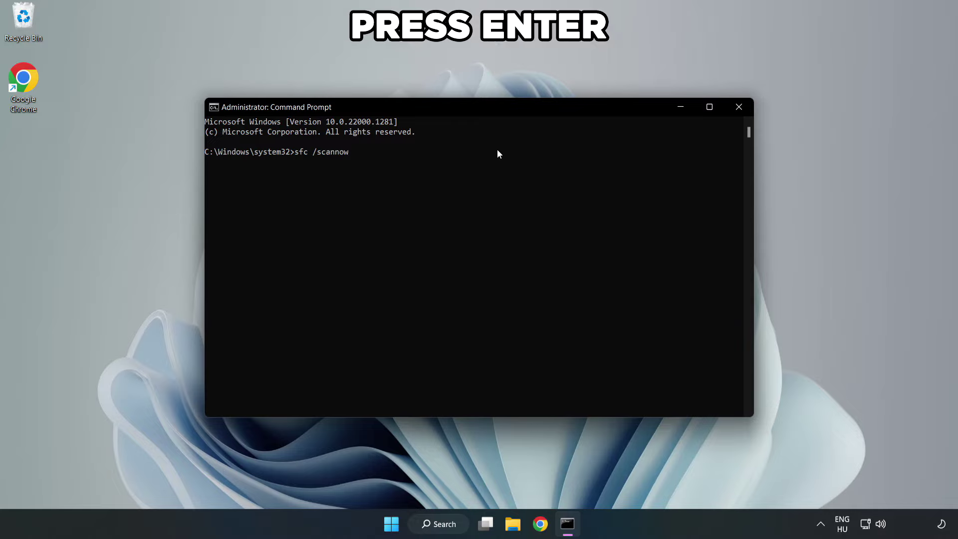
key(Return)
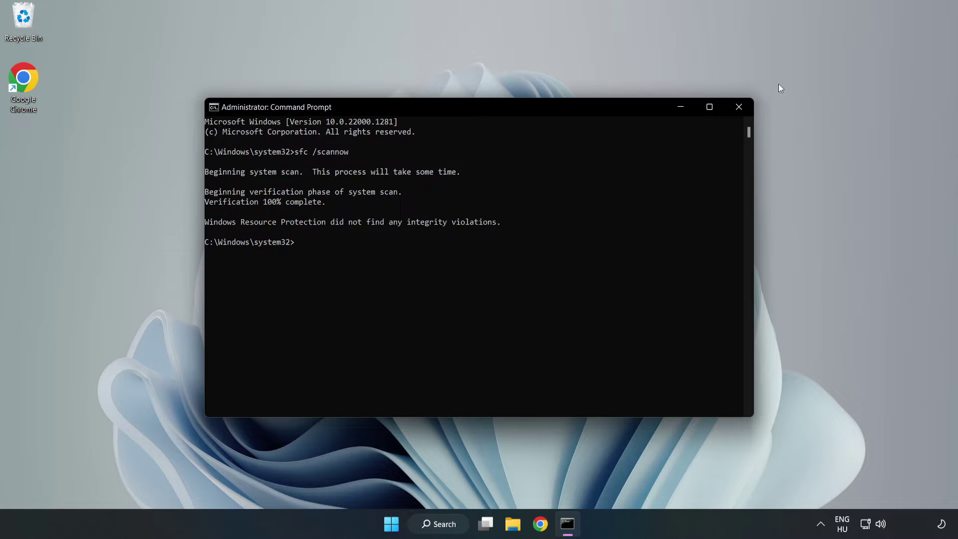
Step: Close Command Prompt and show the Start menu's power options with Restart
click(738, 113)
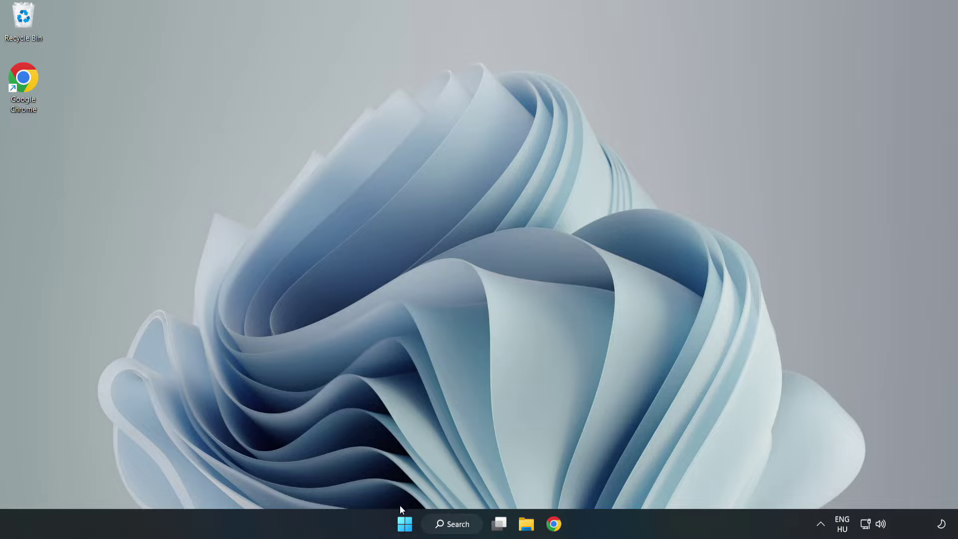
click(404, 522)
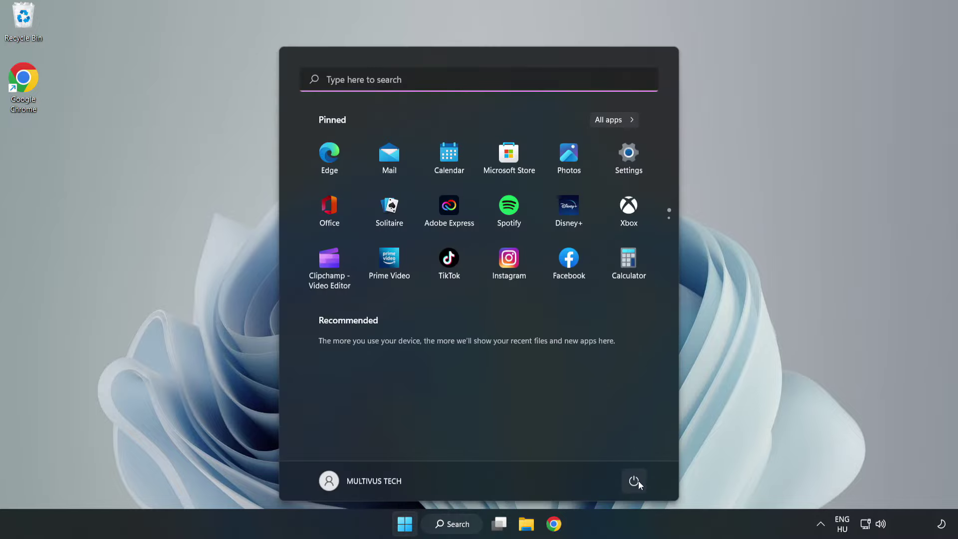
click(634, 480)
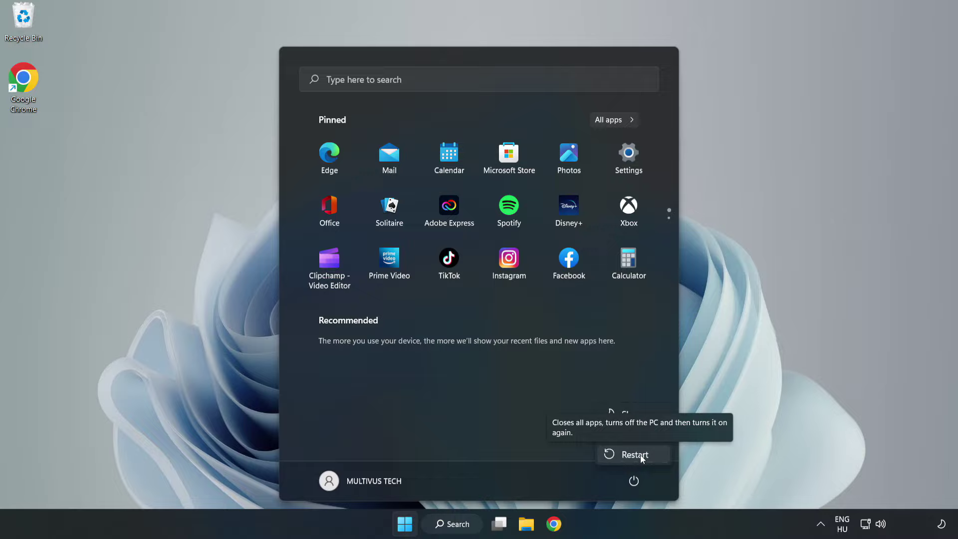